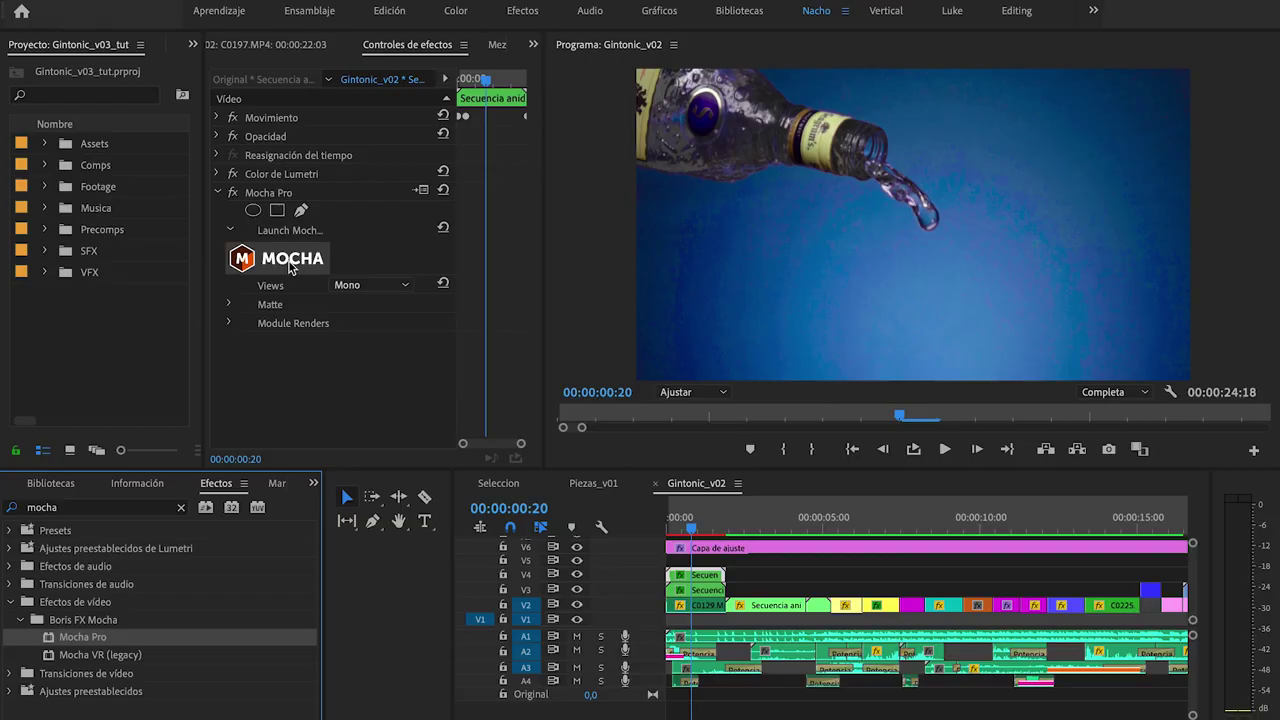
Launch Mocha Pro on the bottle clip and start an X-Spline along the bottle's lower edge.
click(291, 262)
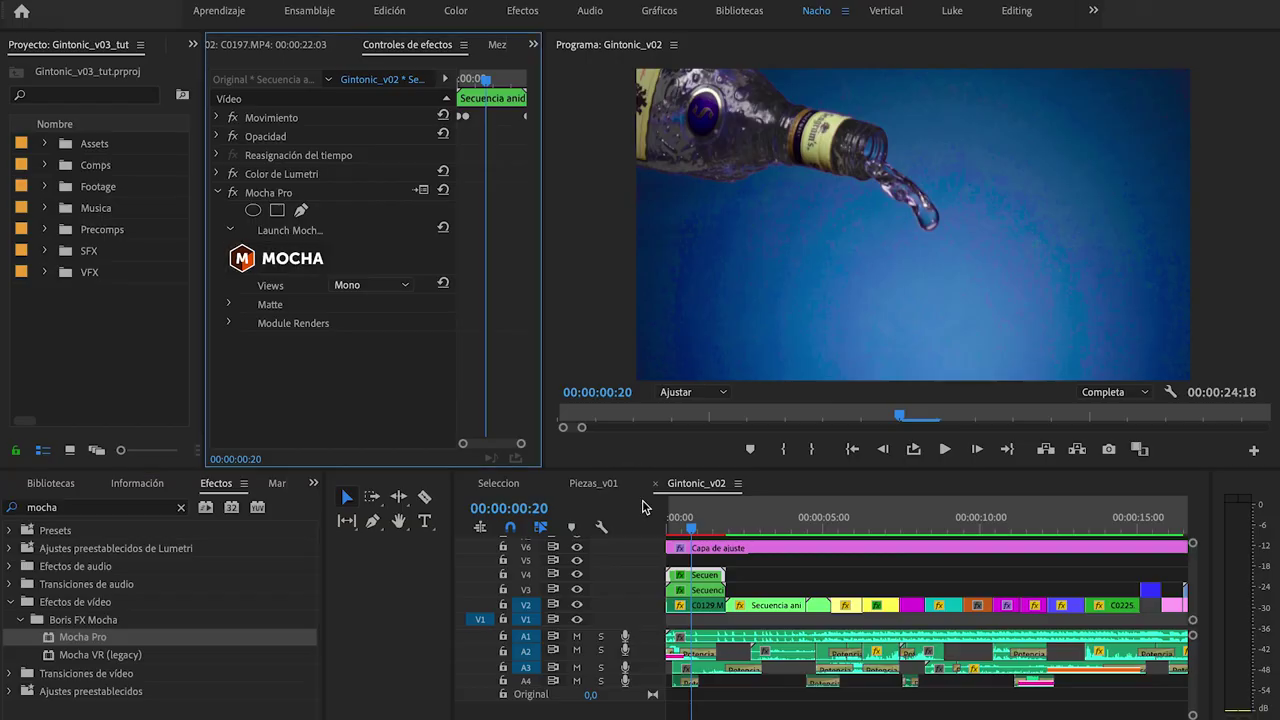
click(214, 36)
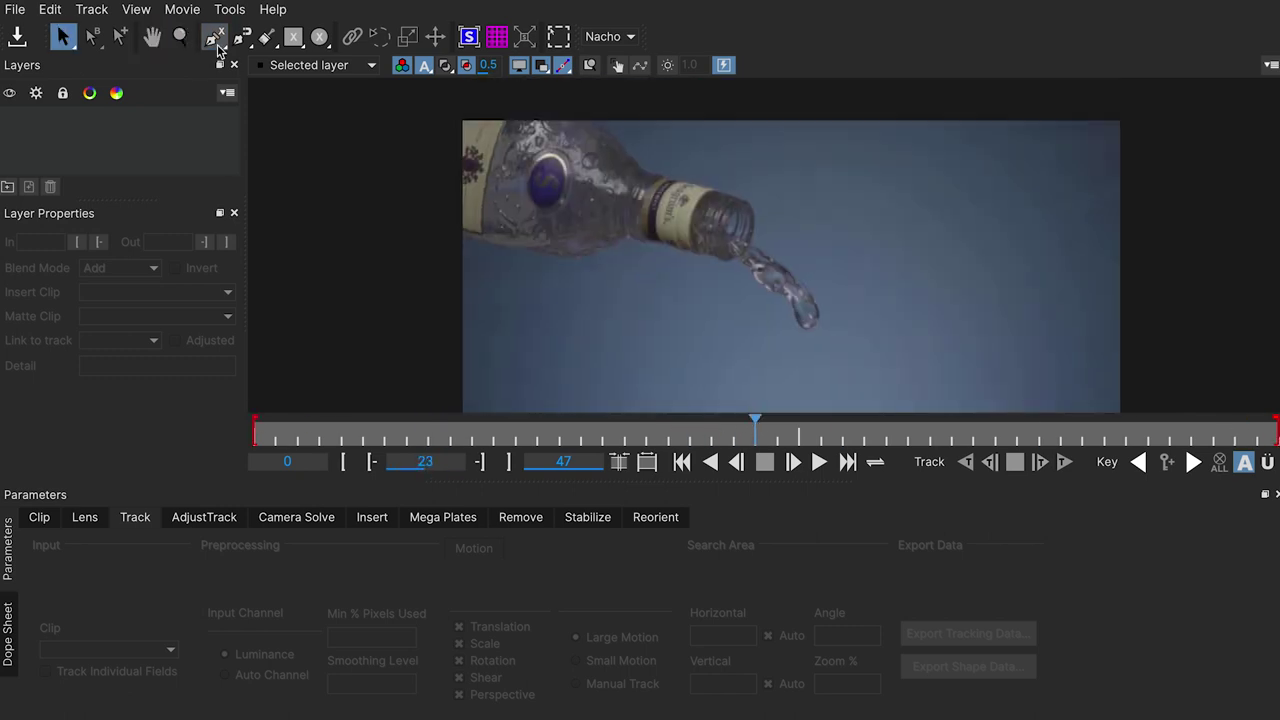
click(440, 228)
click(592, 255)
click(630, 236)
click(700, 254)
Continue the spline around the bottle neck and top, close it, then zoom and pan to the bottle's left side.
click(754, 226)
click(690, 160)
click(545, 112)
right_click(435, 130)
scroll(740, 183, up, 3)
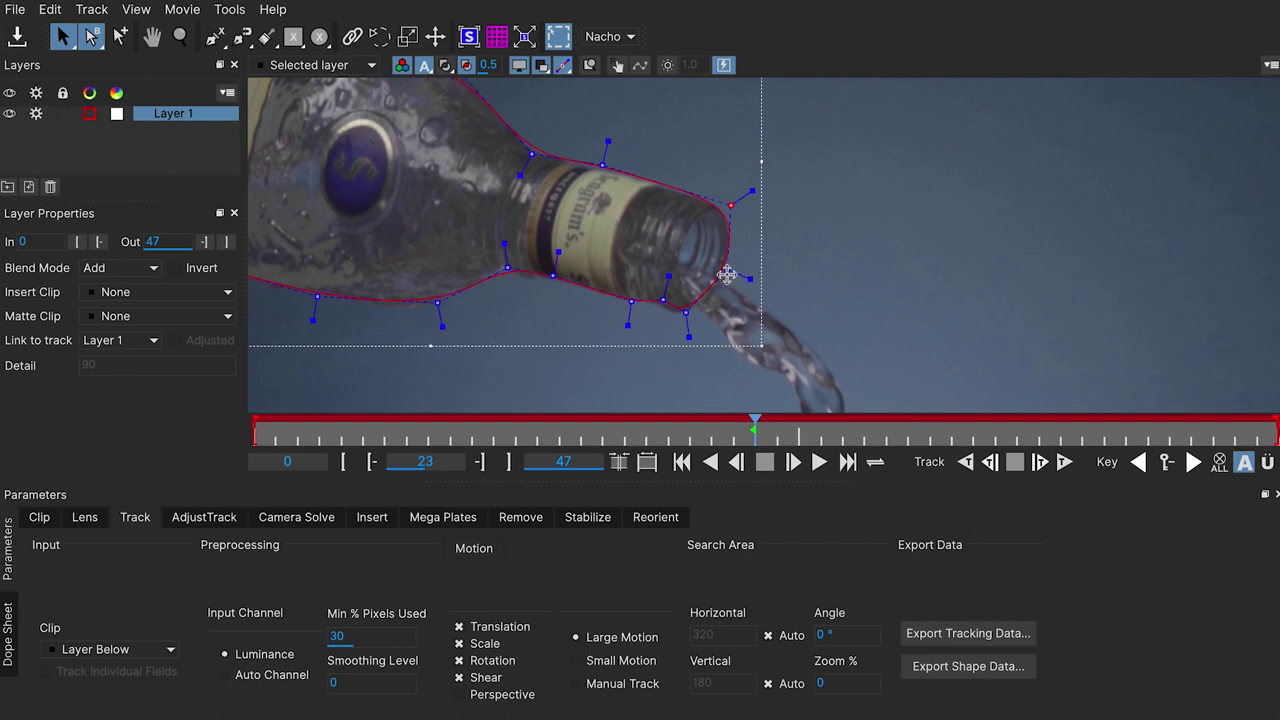
drag(542, 265, 652, 230)
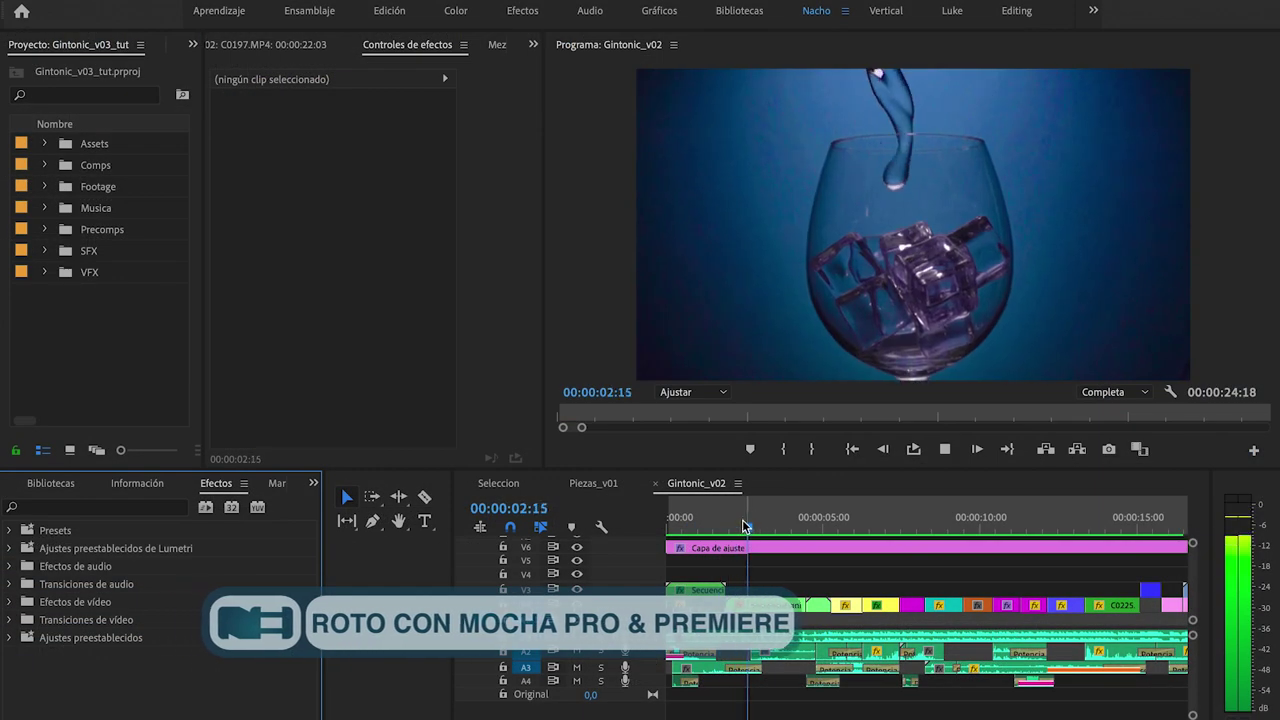
Select the V3 Secuencia clip and toggle Lumetri Color off and on to compare the grade.
mouse_move(721, 521)
mouse_down()
mouse_move(685, 530)
mouse_move(710, 530)
mouse_up()
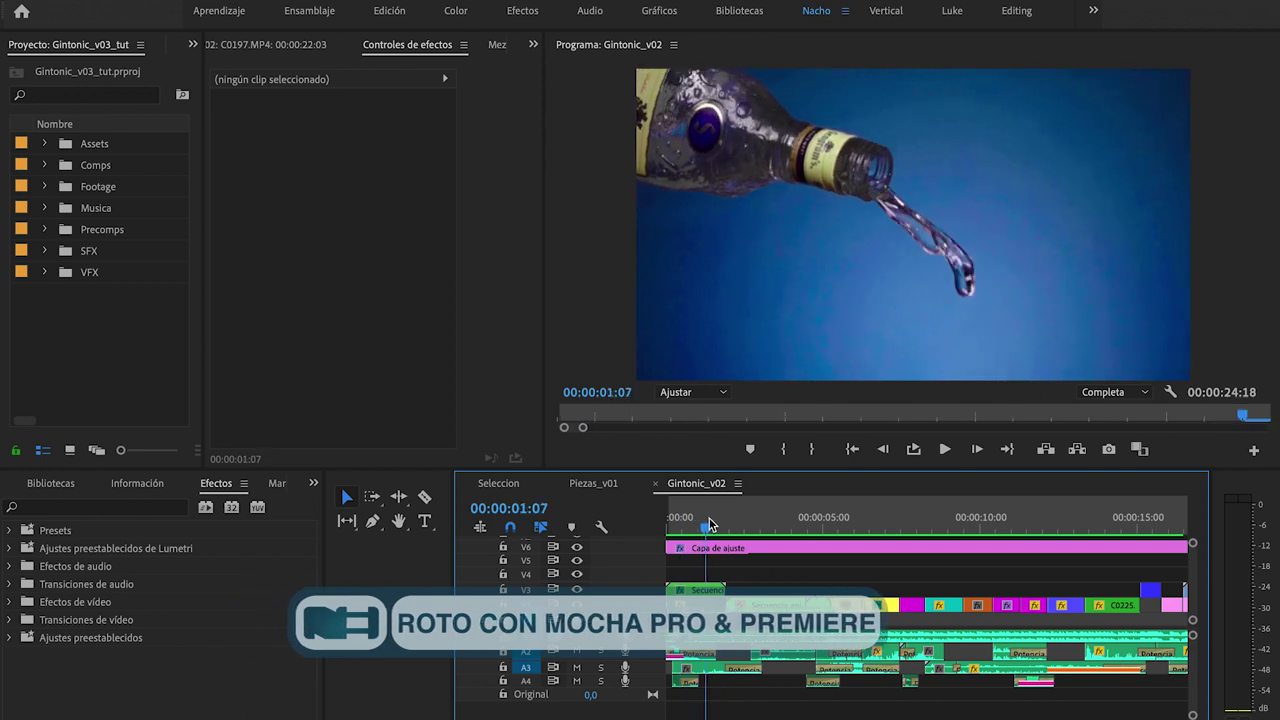
click(693, 590)
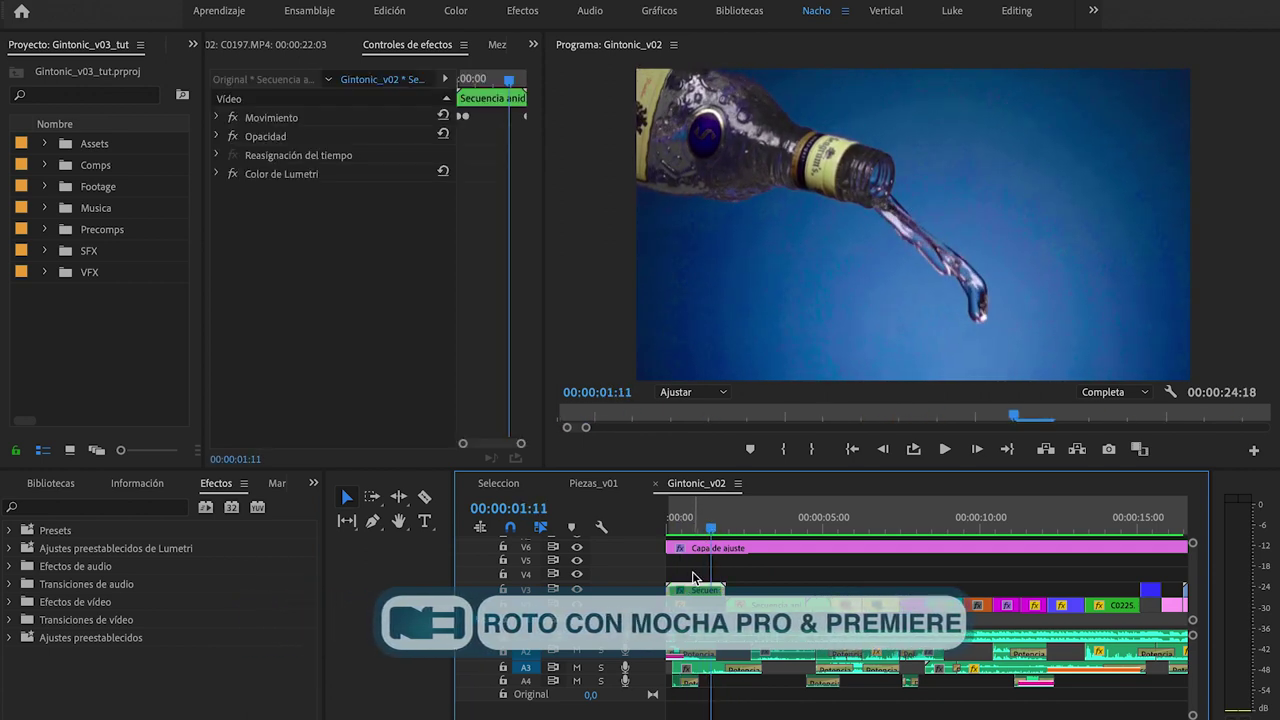
click(232, 175)
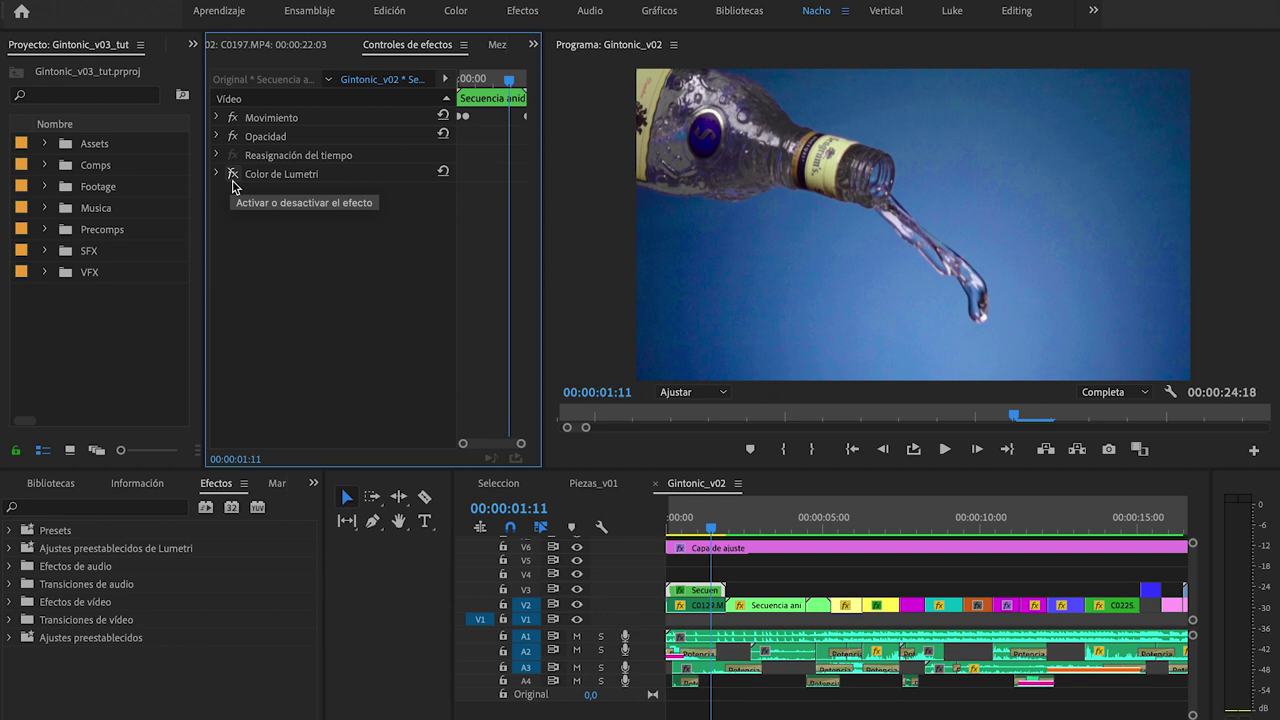
click(232, 175)
click(232, 175)
click(231, 175)
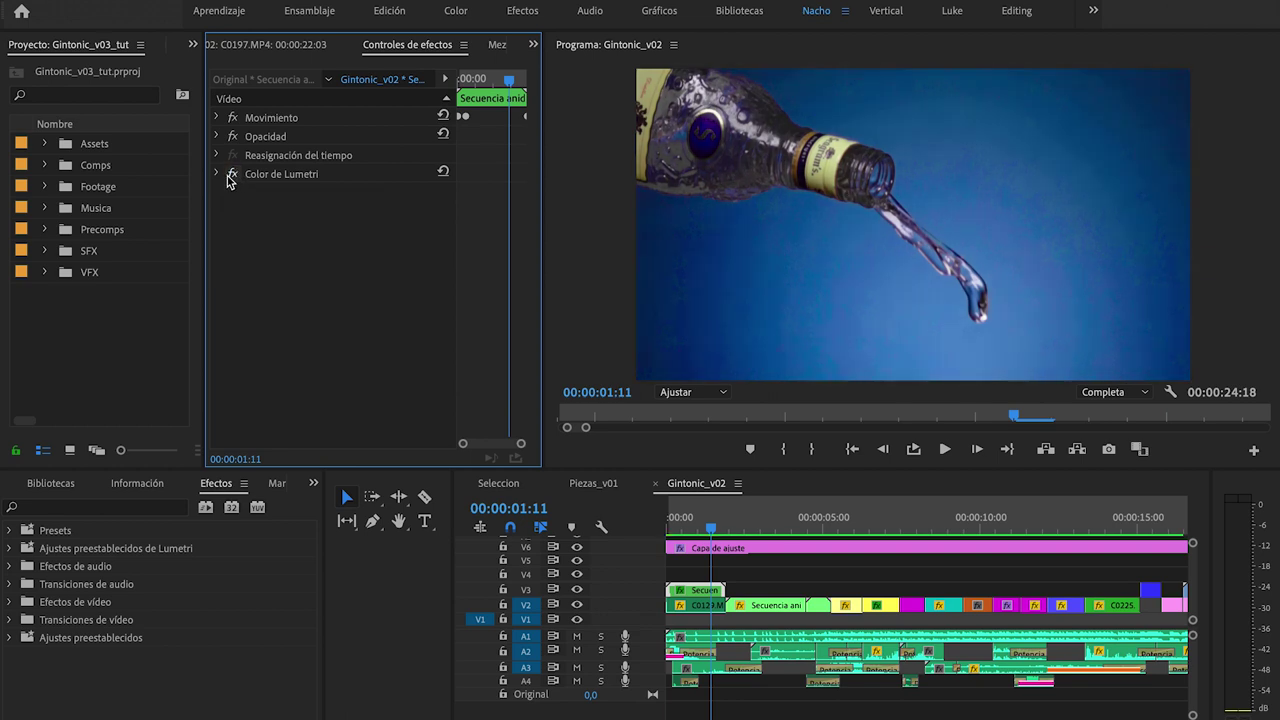
click(217, 175)
click(219, 175)
At frame 00:00:00:20, Alt-drag the V3 Secuencia clip to make a copy on V4.
click(703, 582)
drag(712, 524, 688, 524)
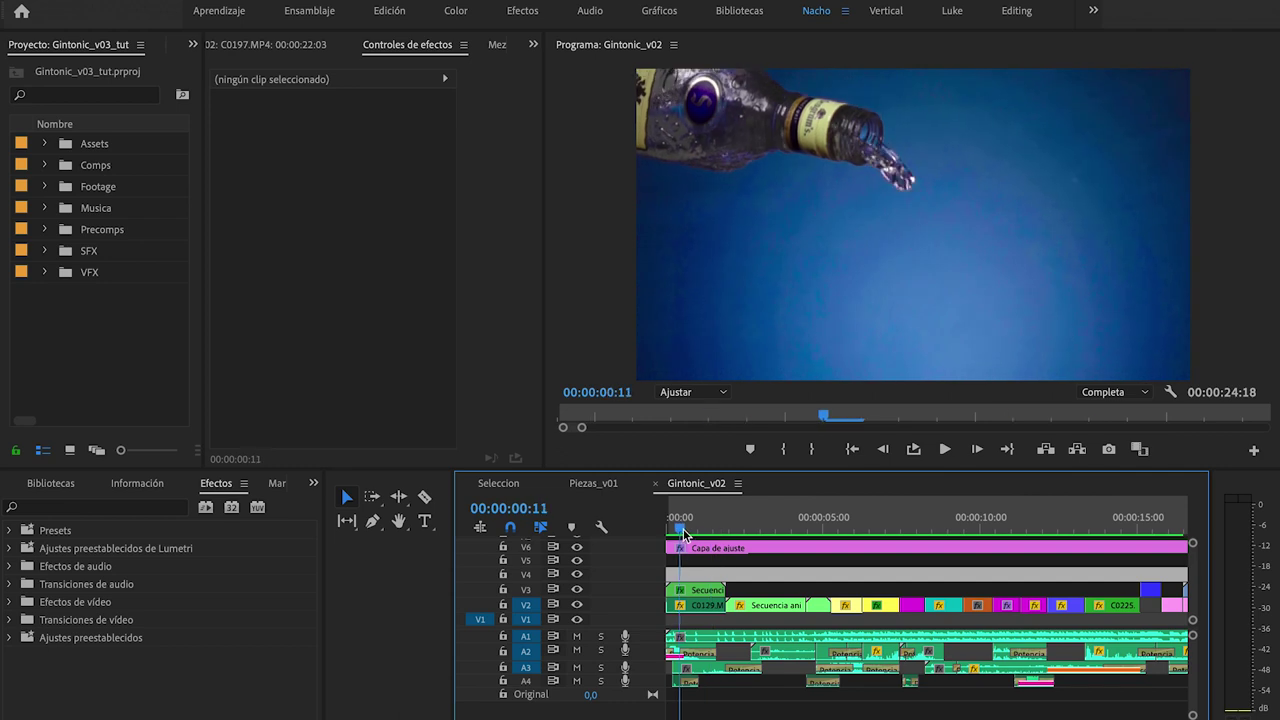
click(703, 590)
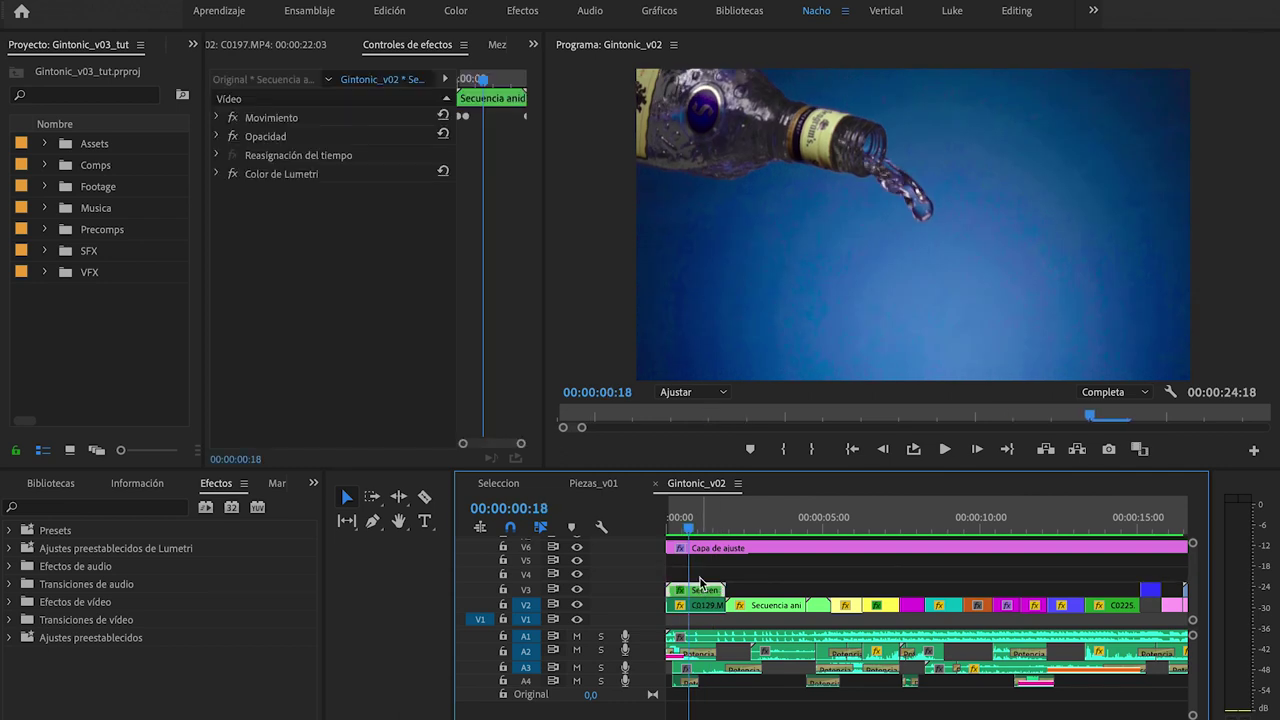
drag(692, 528, 691, 524)
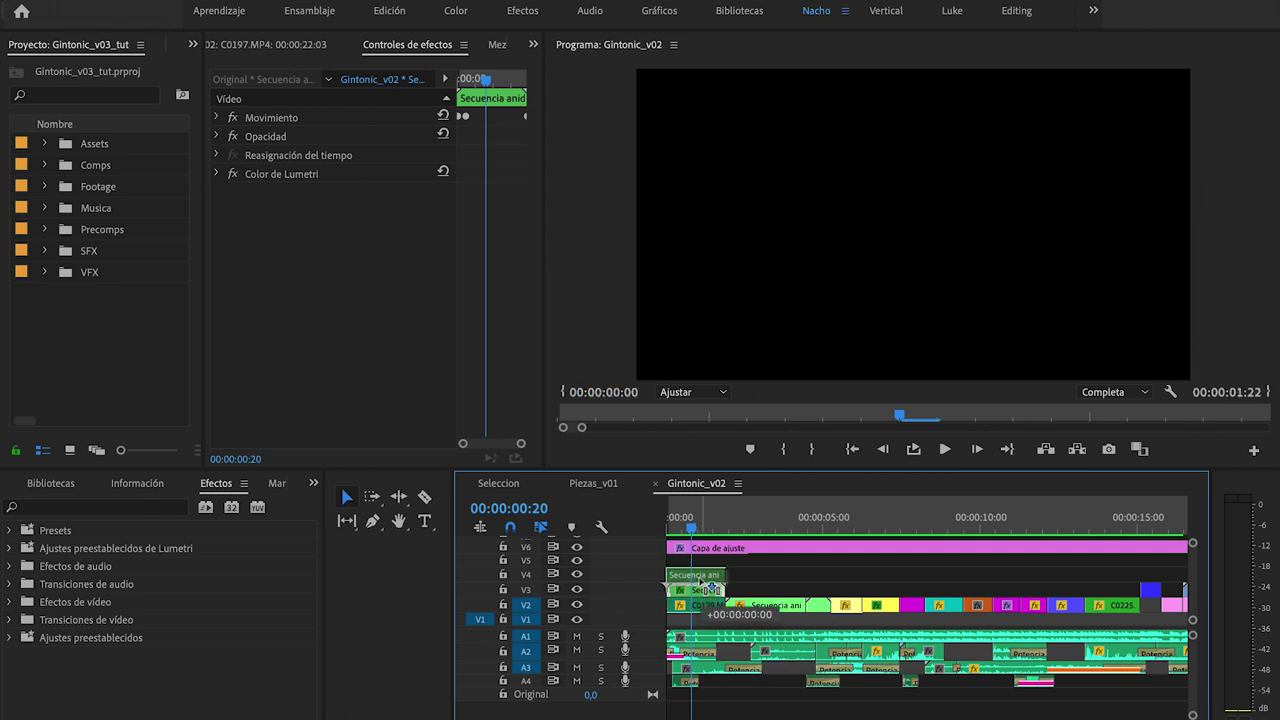
drag(703, 592, 710, 577)
click(748, 577)
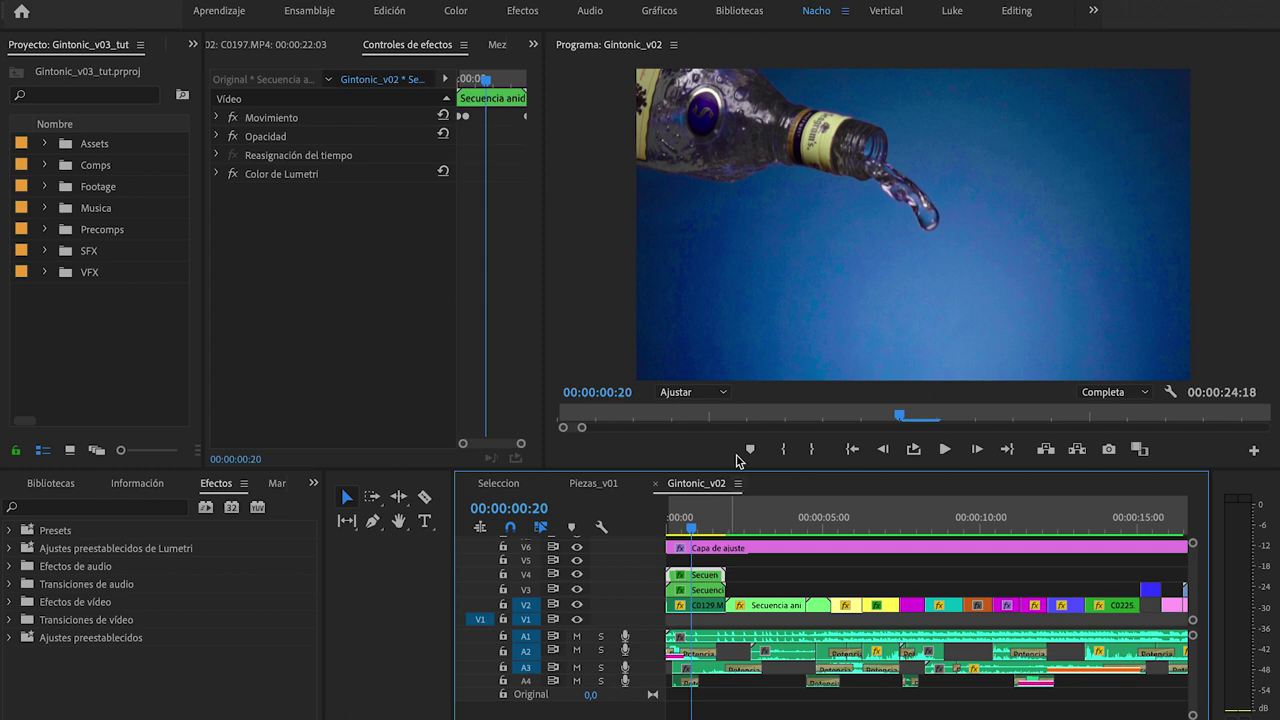
Find 'mocha' in Effects, apply Mocha Pro to the V4 Secuencia copy, and launch it.
click(120, 503)
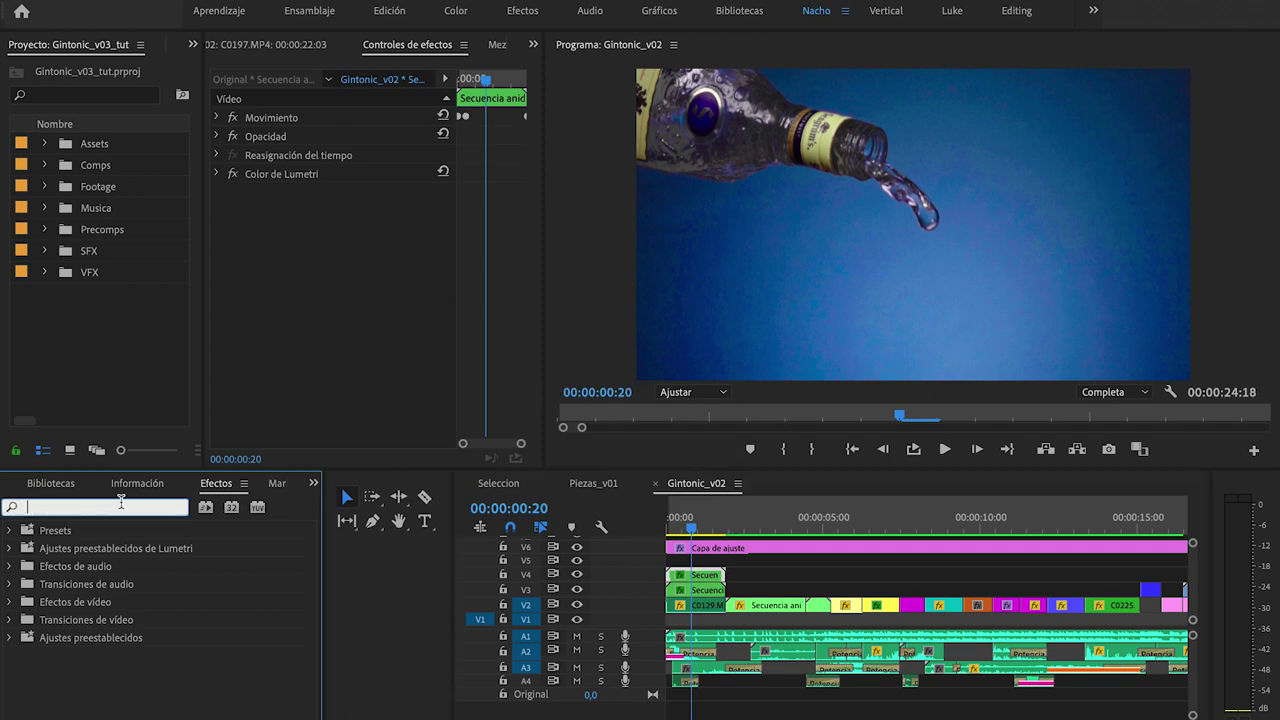
text(mocha)
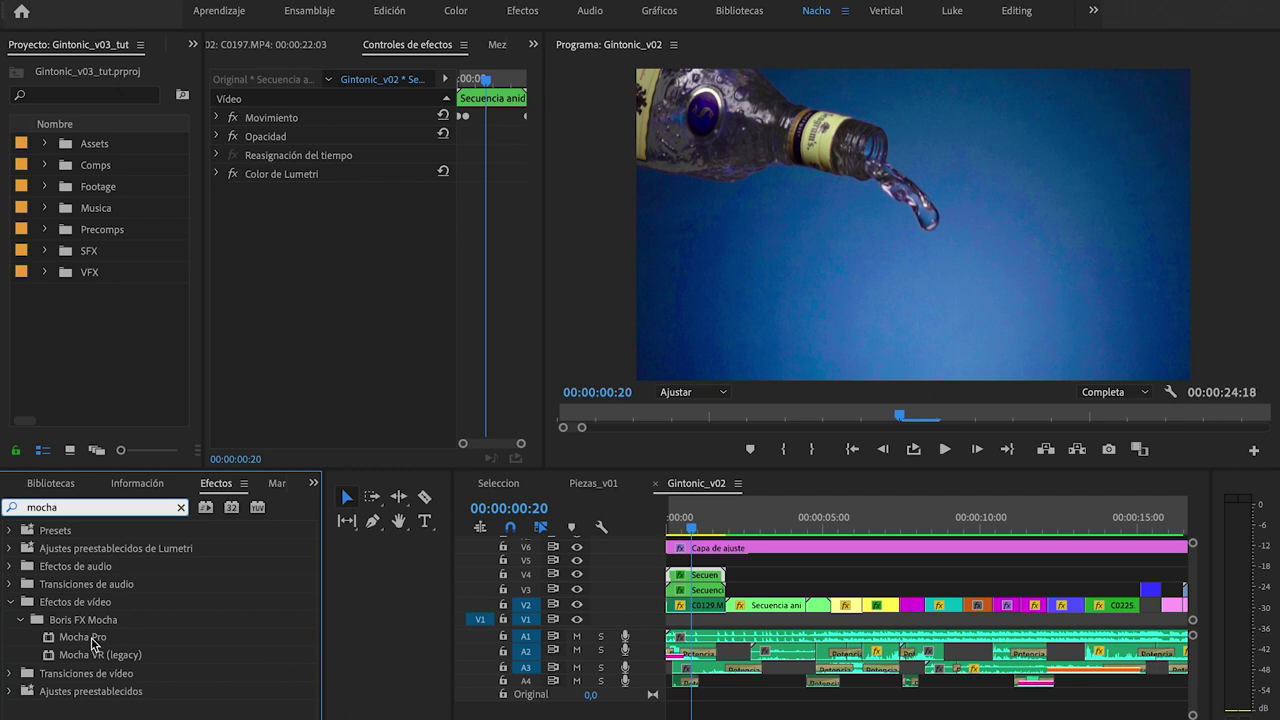
drag(93, 642, 118, 623)
drag(628, 528, 702, 585)
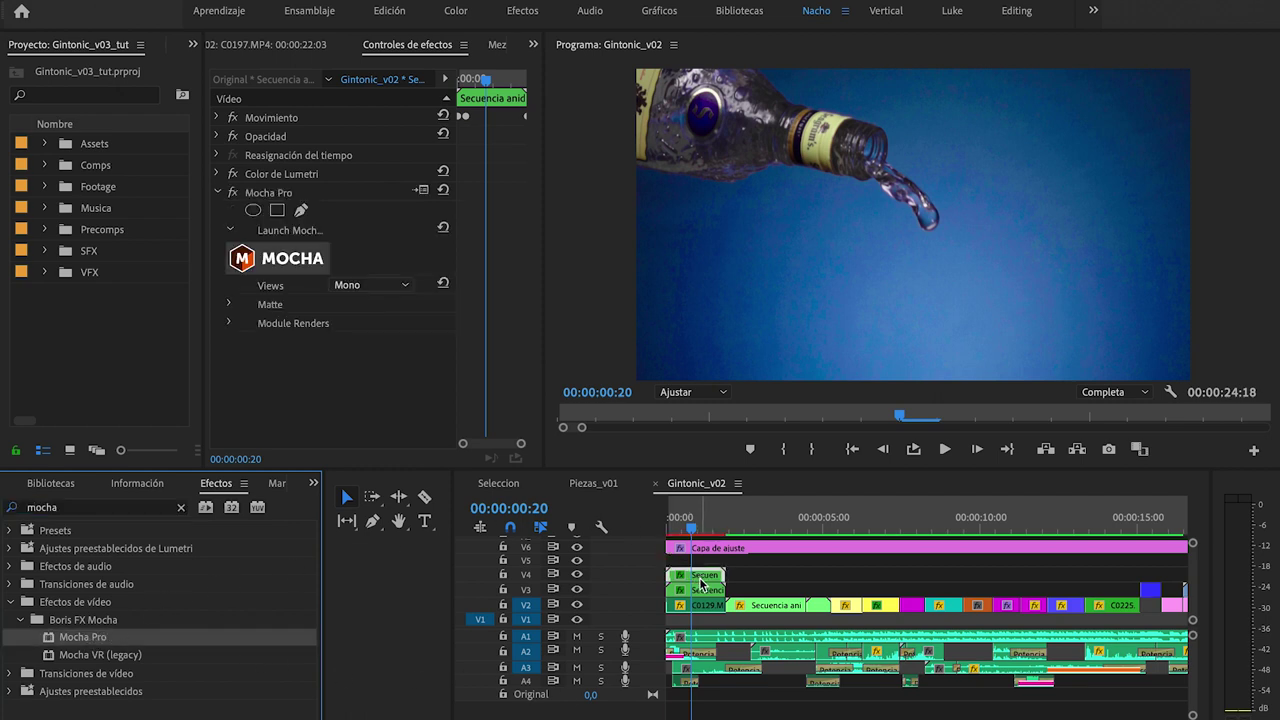
click(295, 262)
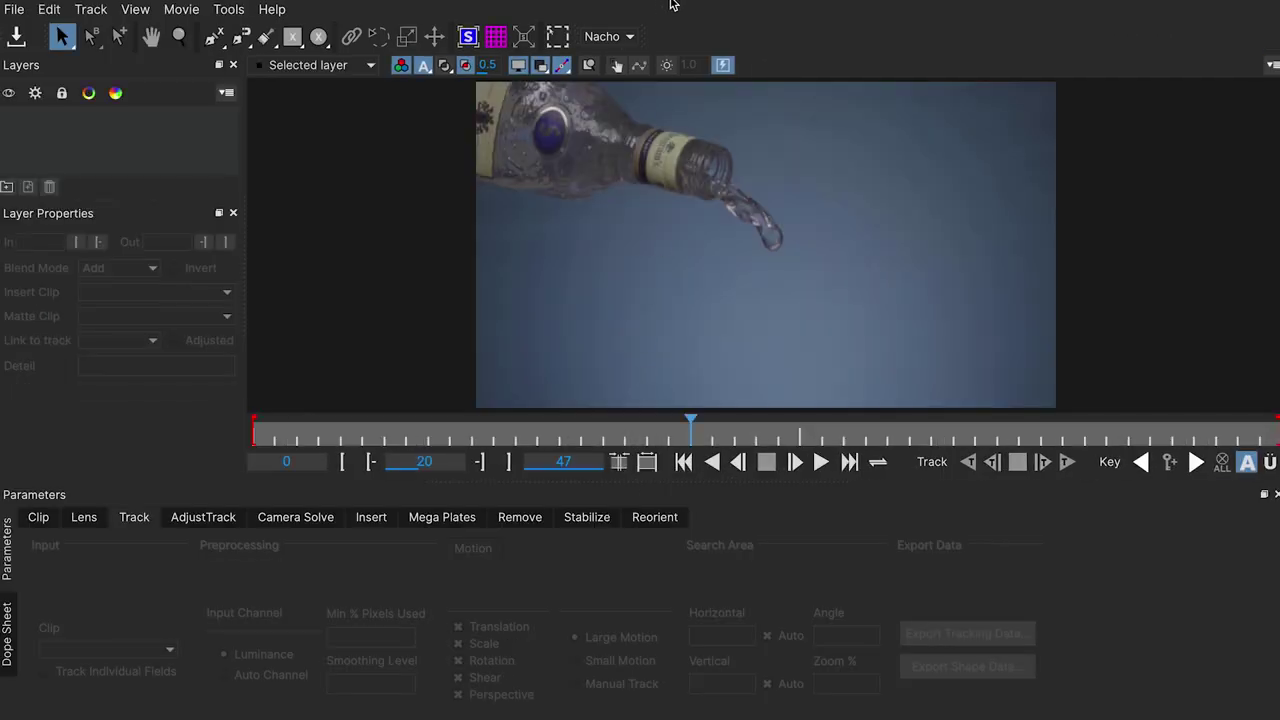
On a clear, zoomed-in frame, draw a closed X-Spline tracing the bottle's lower edge, neck and mouth.
mouse_move(502, 417)
mouse_down()
mouse_move(1276, 438)
mouse_move(745, 428)
mouse_up()
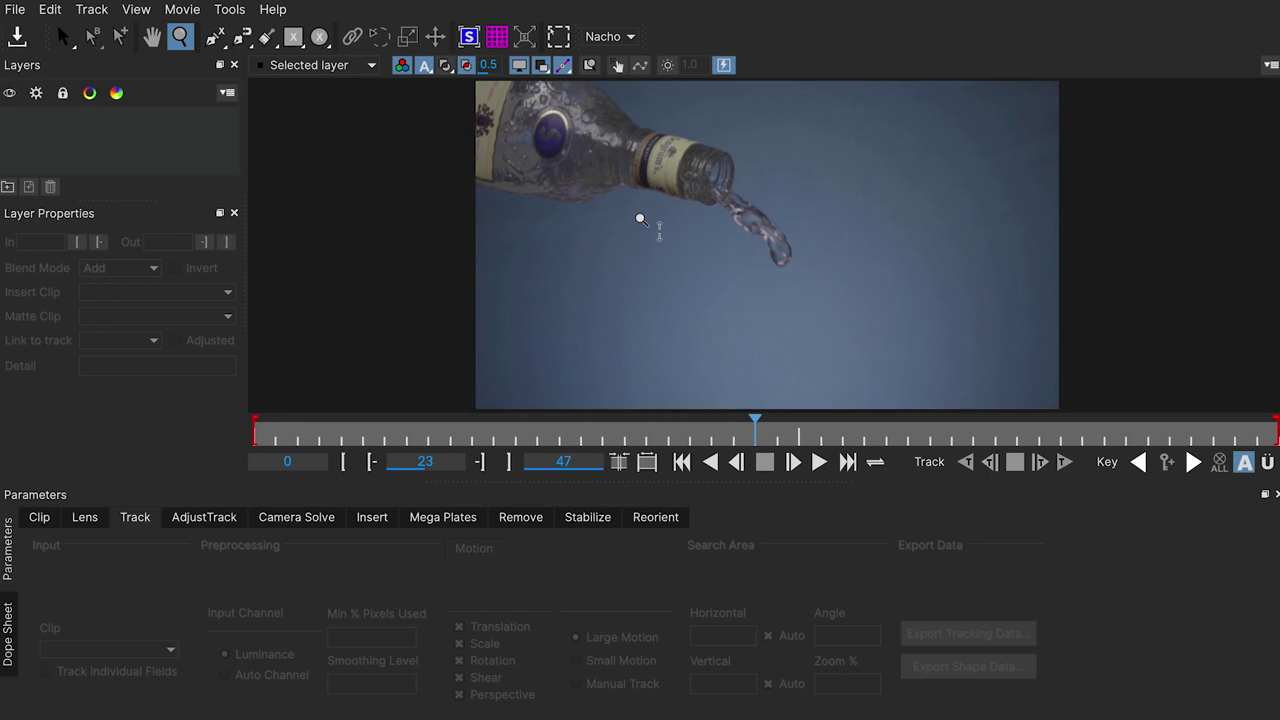
scroll(640, 214, up, 2)
click(214, 36)
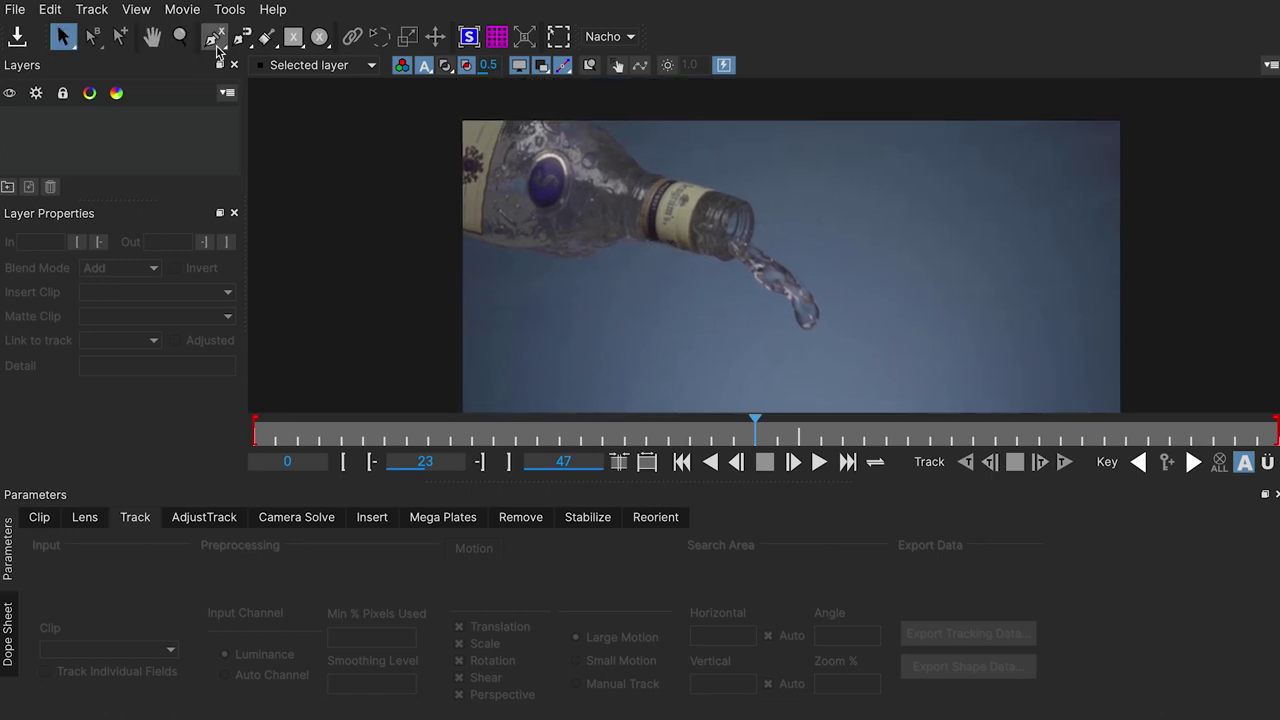
click(429, 223)
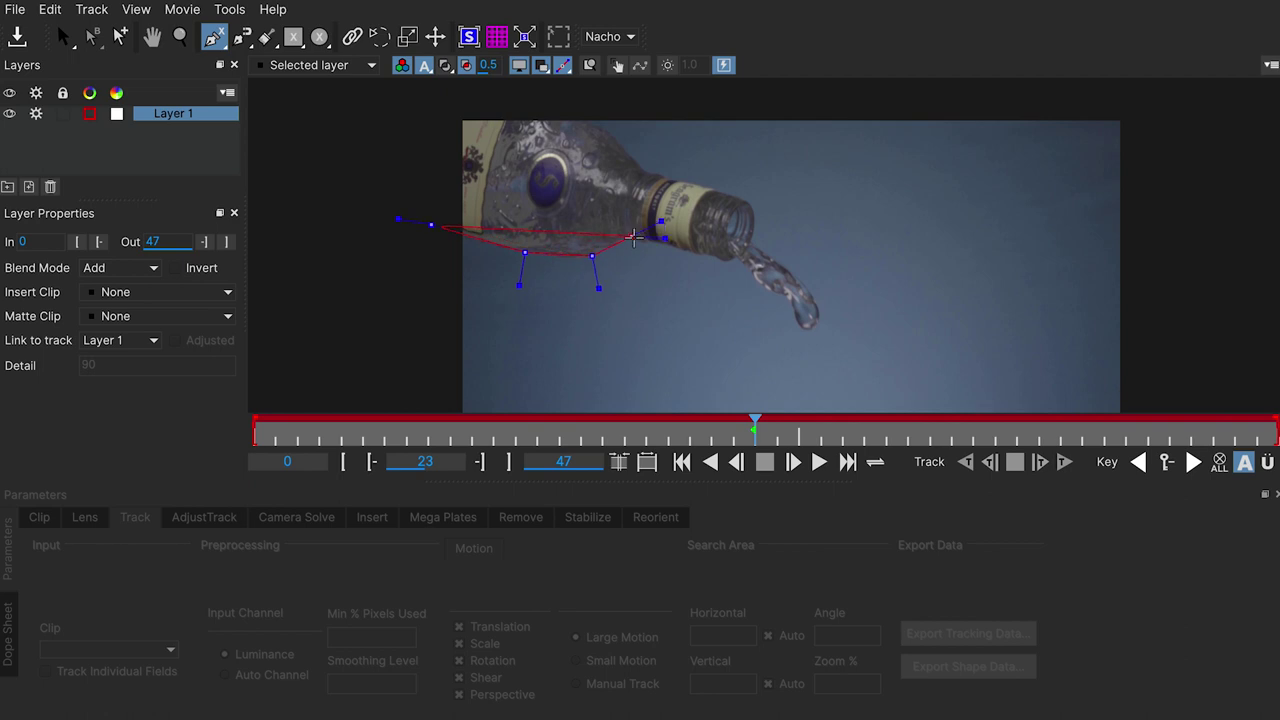
click(700, 255)
click(731, 261)
click(754, 237)
click(750, 199)
click(707, 186)
drag(693, 183, 683, 178)
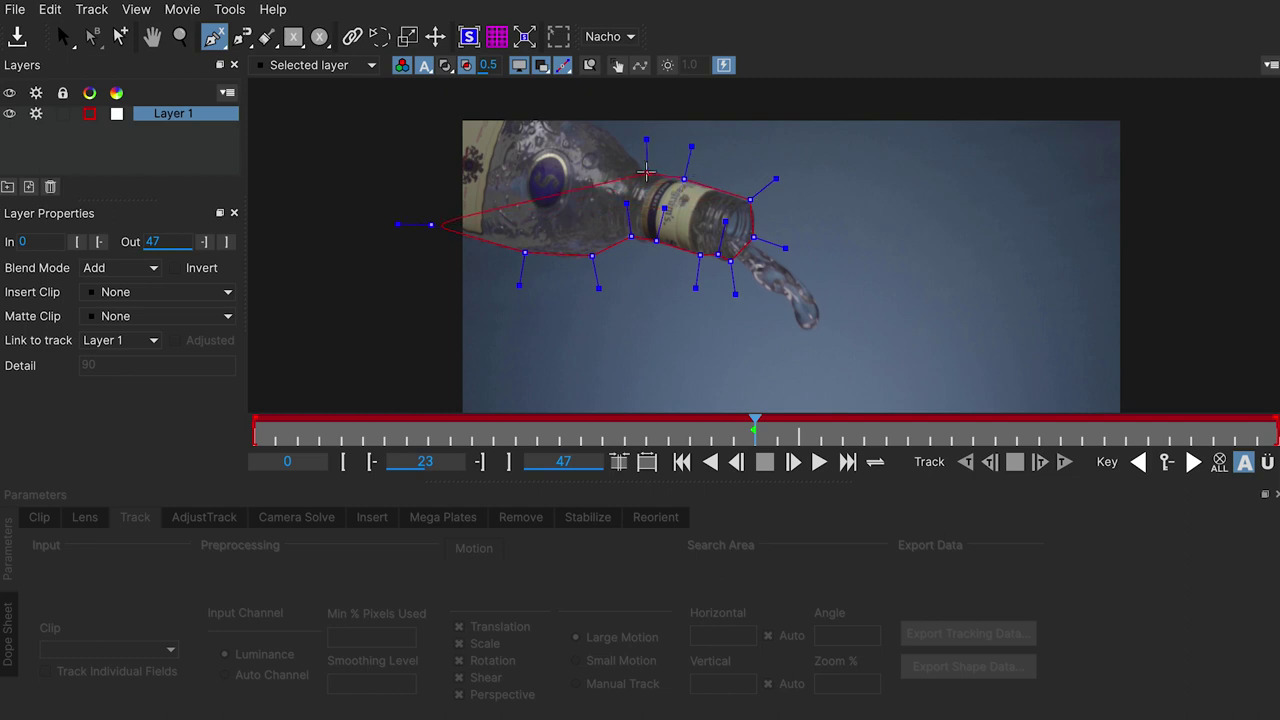
right_click(430, 108)
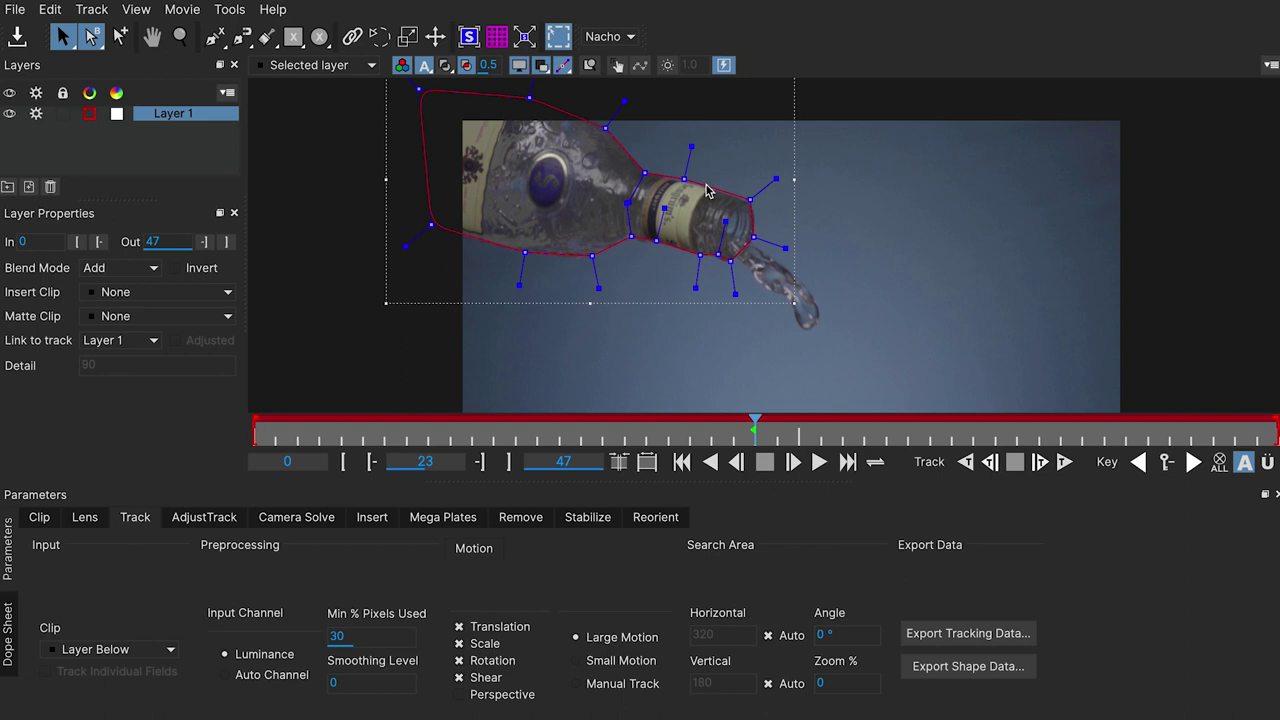
Smooth the spline's curves and tangent handles around the bottle mouth and neck.
drag(772, 180, 808, 186)
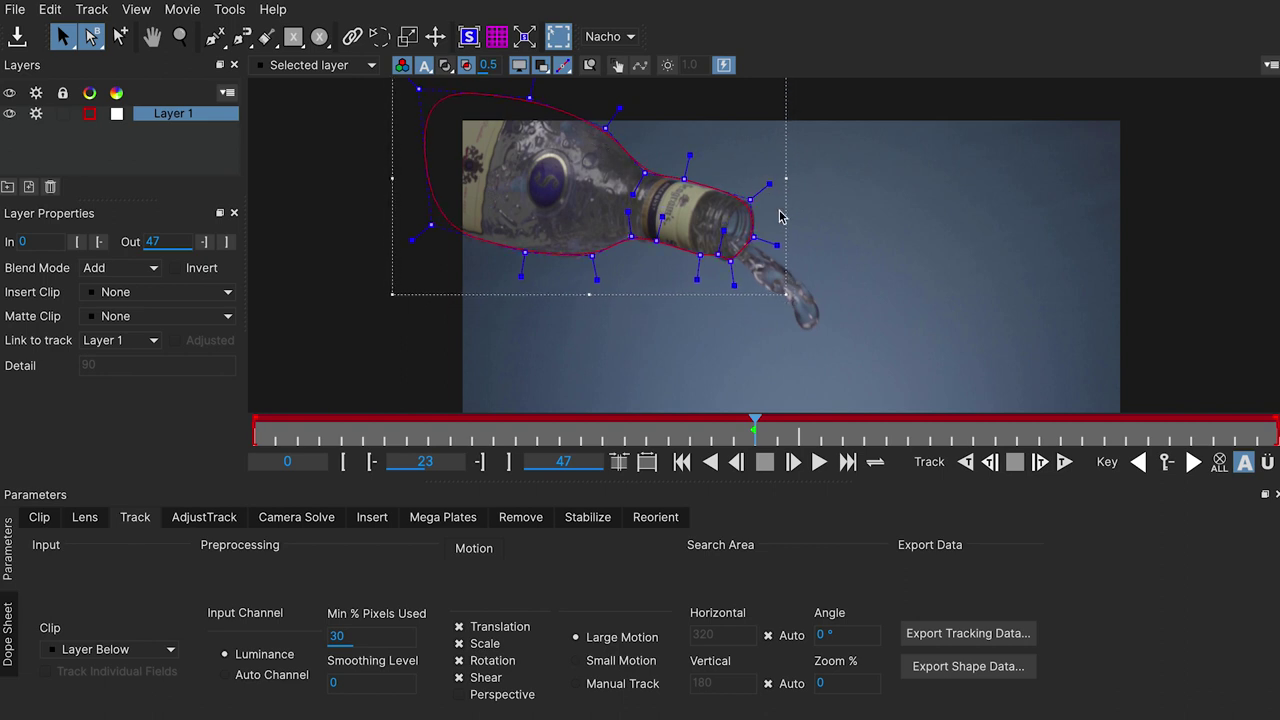
scroll(781, 217, up, 3)
scroll(781, 217, up, 2)
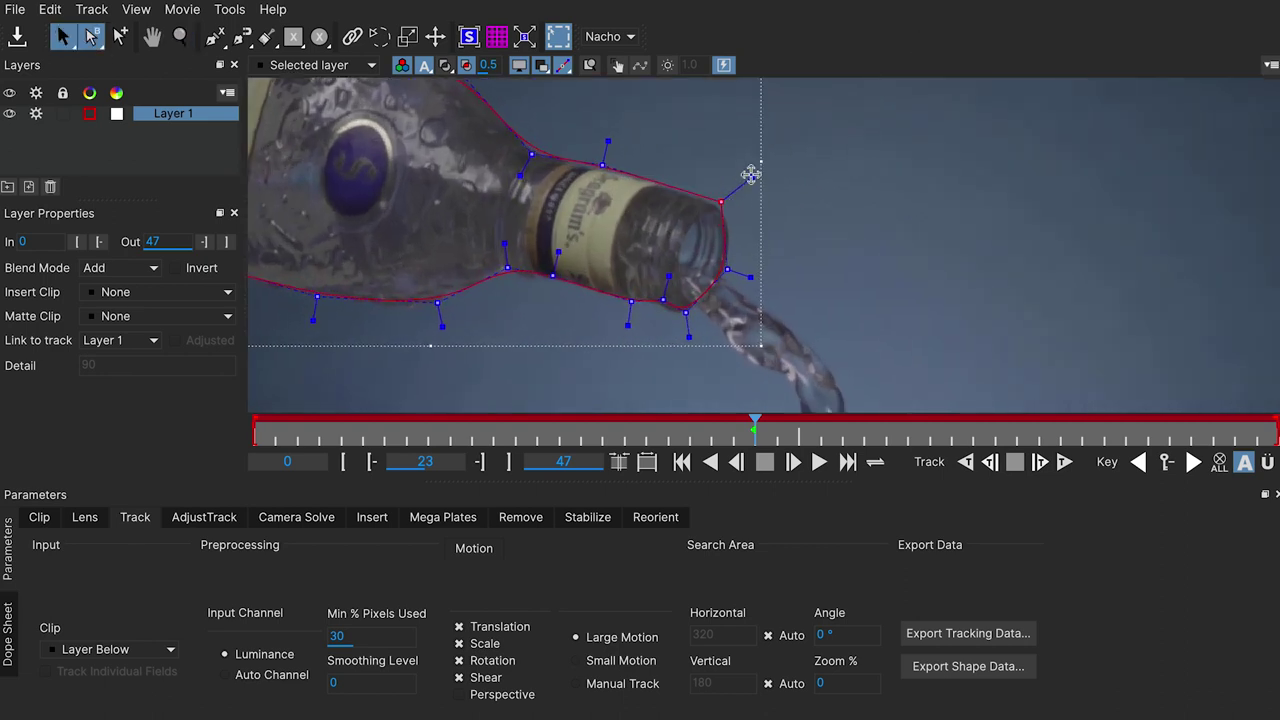
drag(751, 174, 752, 190)
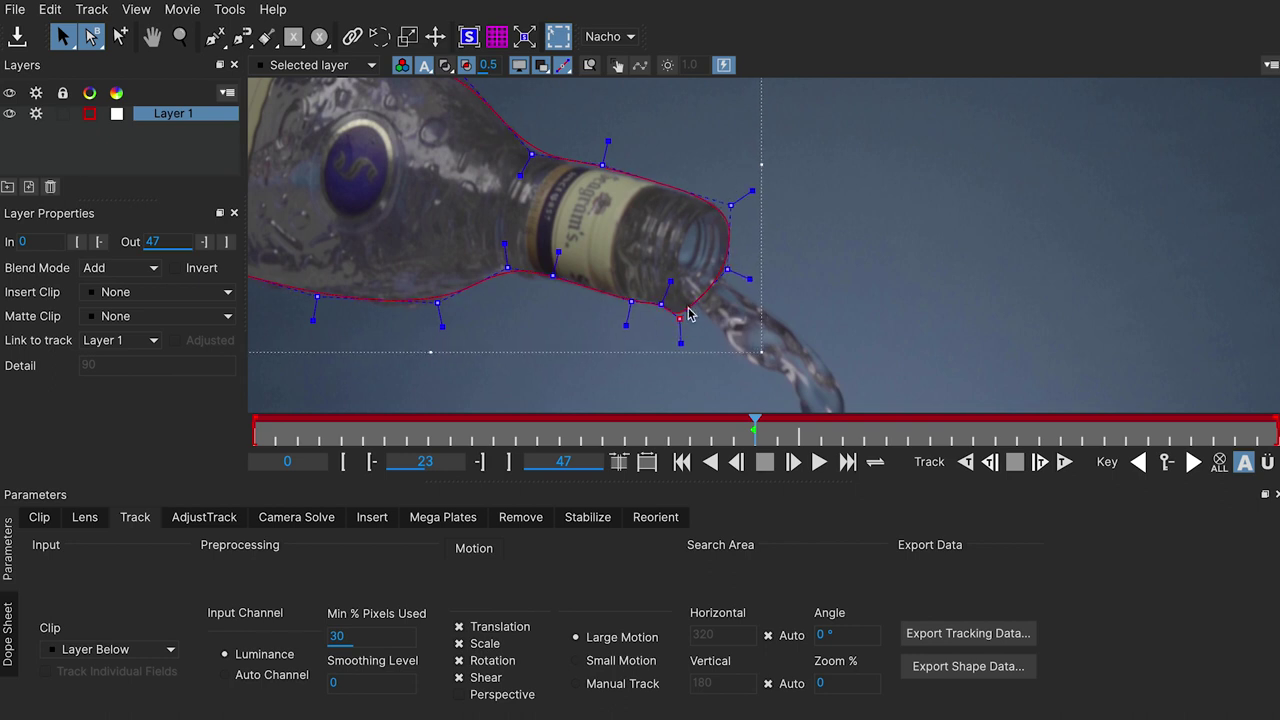
key(x)
drag(698, 262, 783, 250)
drag(688, 129, 687, 147)
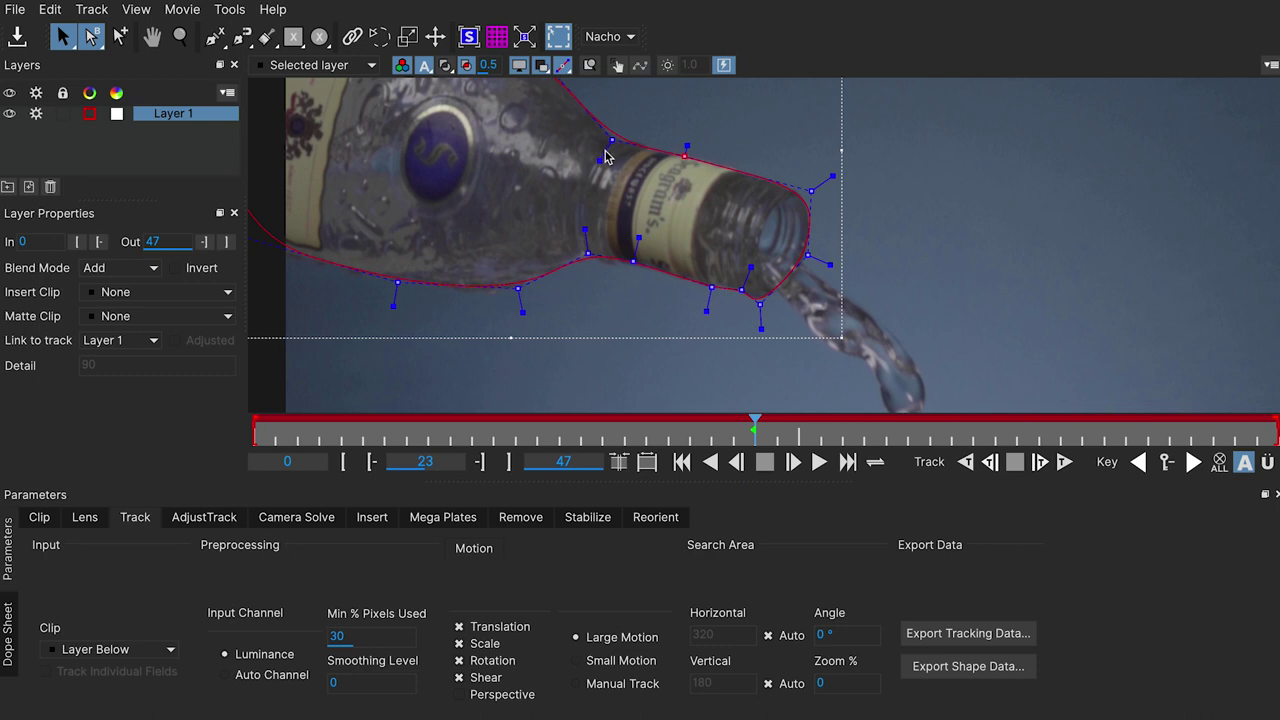
click(598, 166)
key(x)
drag(620, 166, 646, 136)
Refit the lower and left outline points, then track the shape backward from frame 23.
click(611, 229)
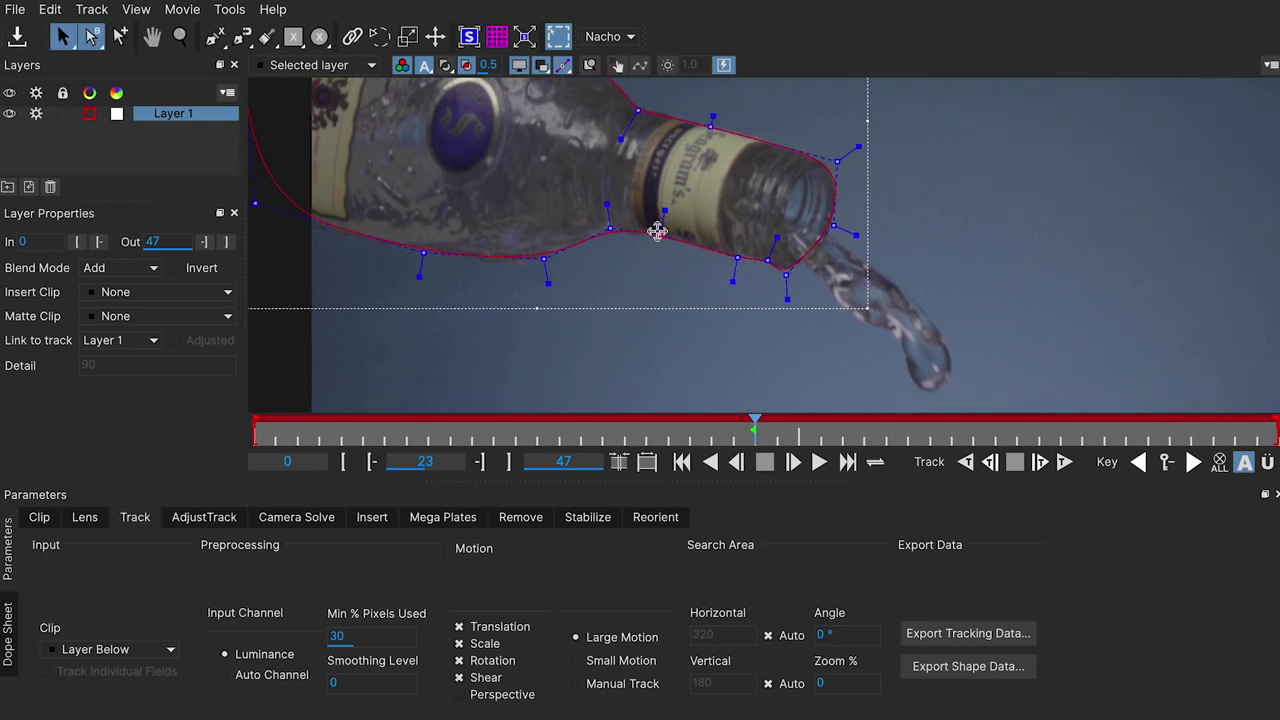
drag(612, 230, 607, 224)
drag(543, 260, 536, 265)
key(x)
drag(300, 247, 473, 297)
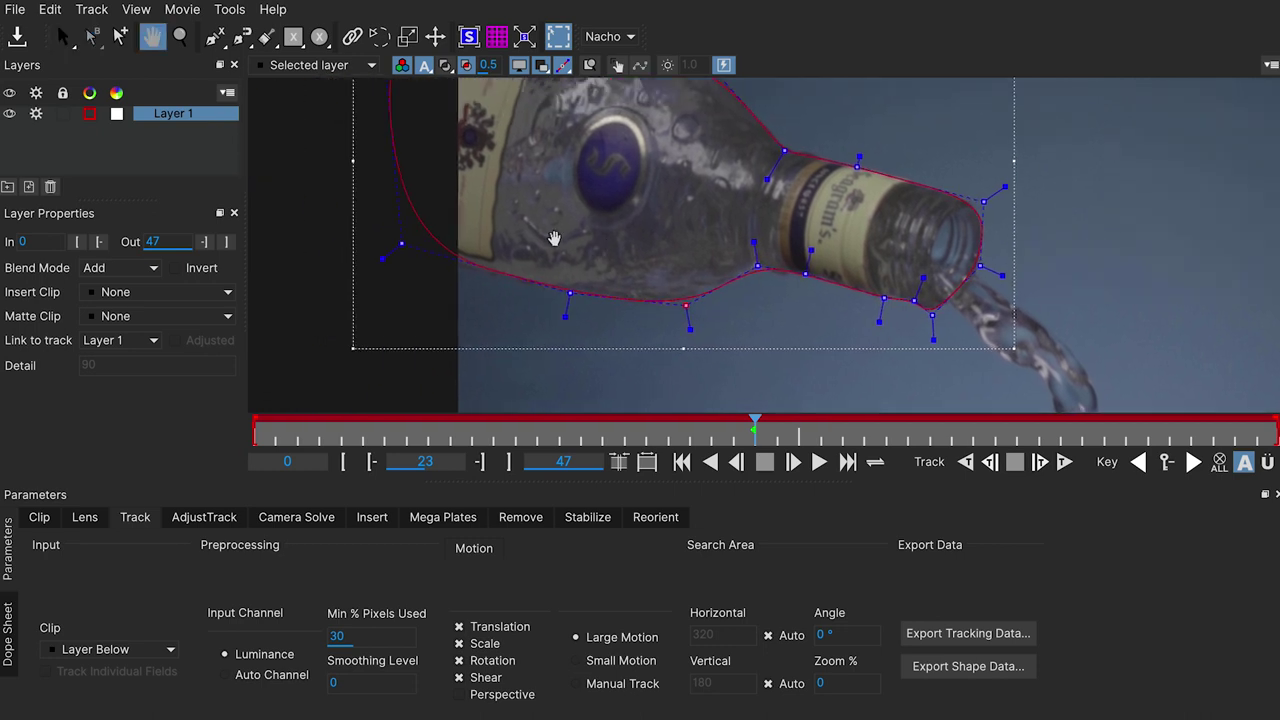
drag(432, 257, 416, 261)
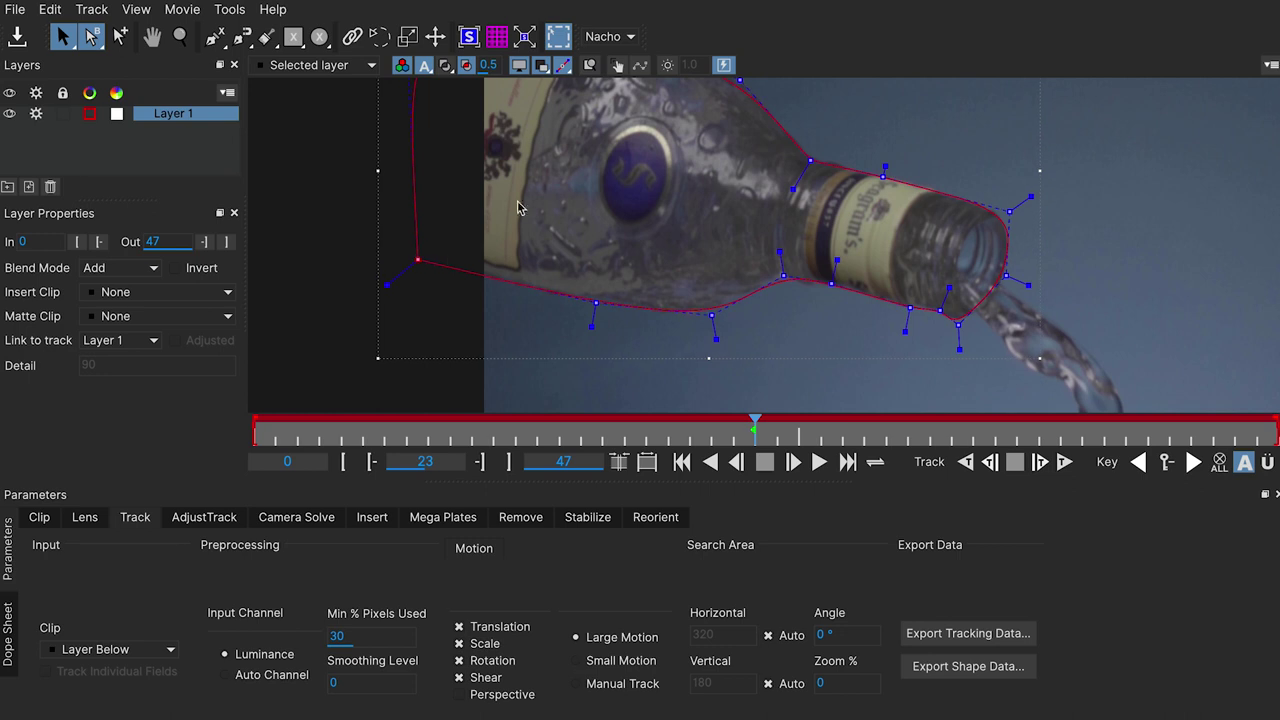
scroll(416, 250, down, 2)
drag(390, 331, 389, 328)
key(x)
drag(798, 311, 766, 280)
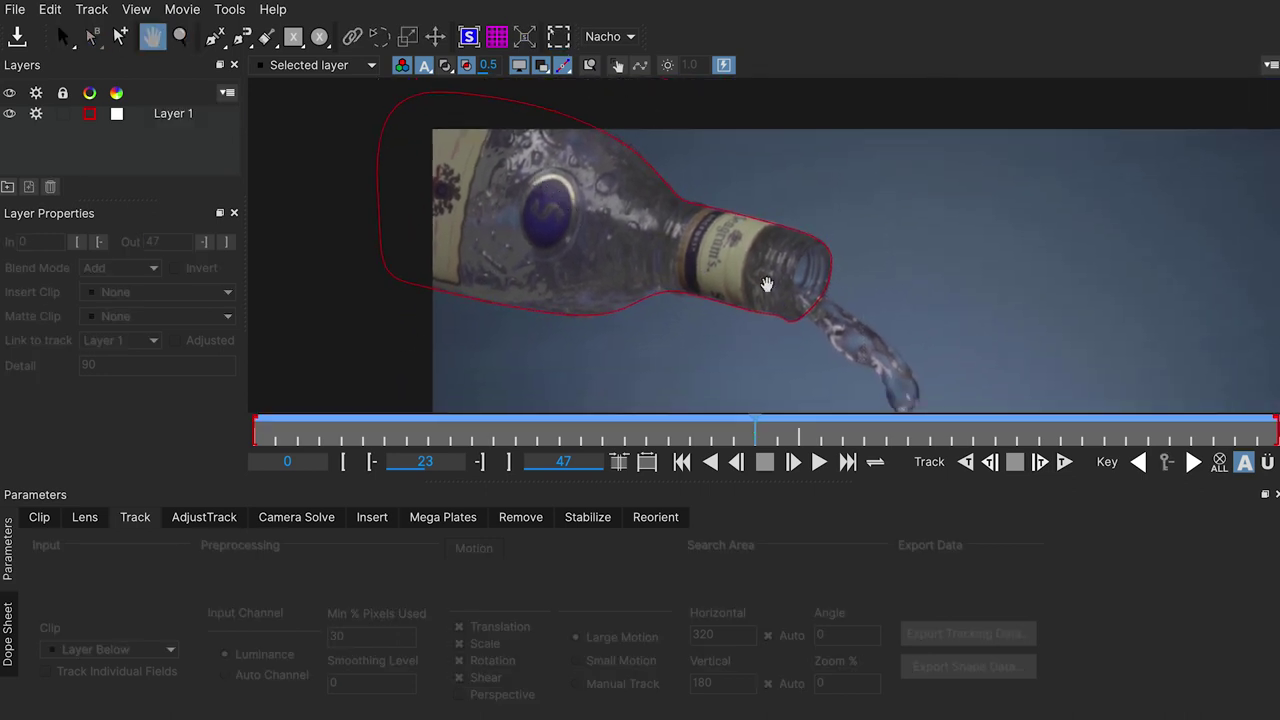
drag(795, 326, 799, 331)
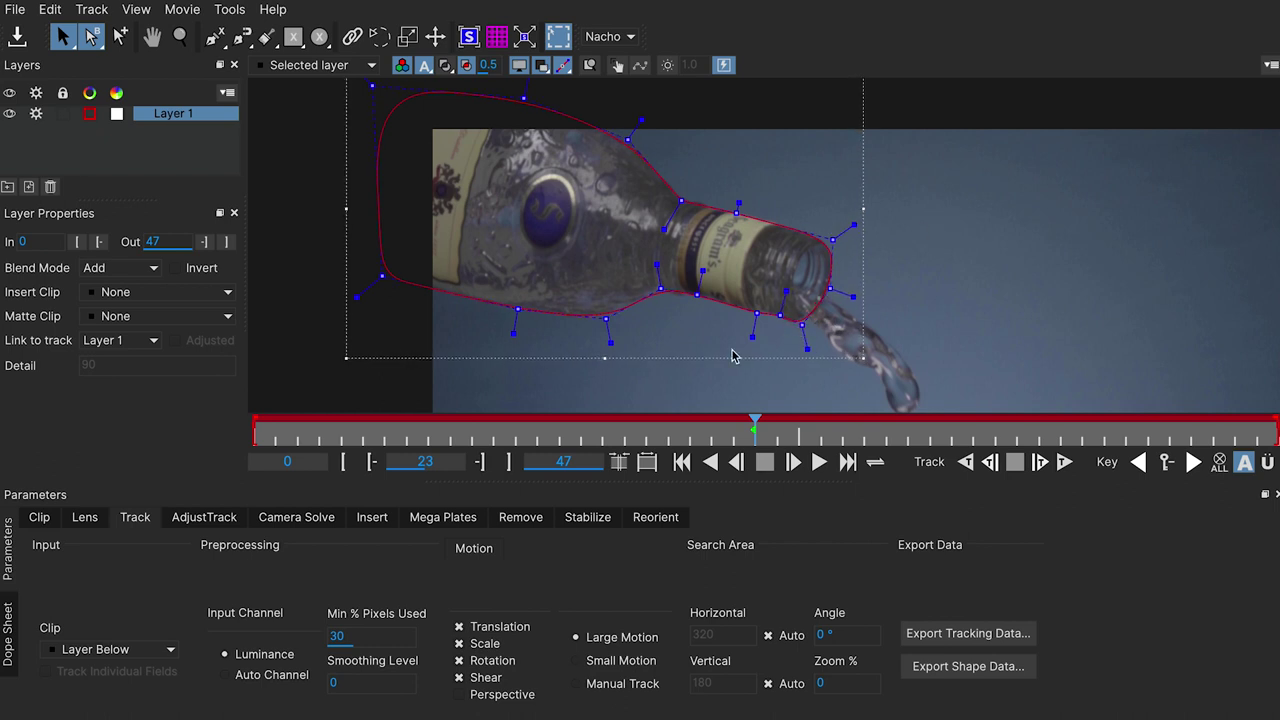
click(966, 463)
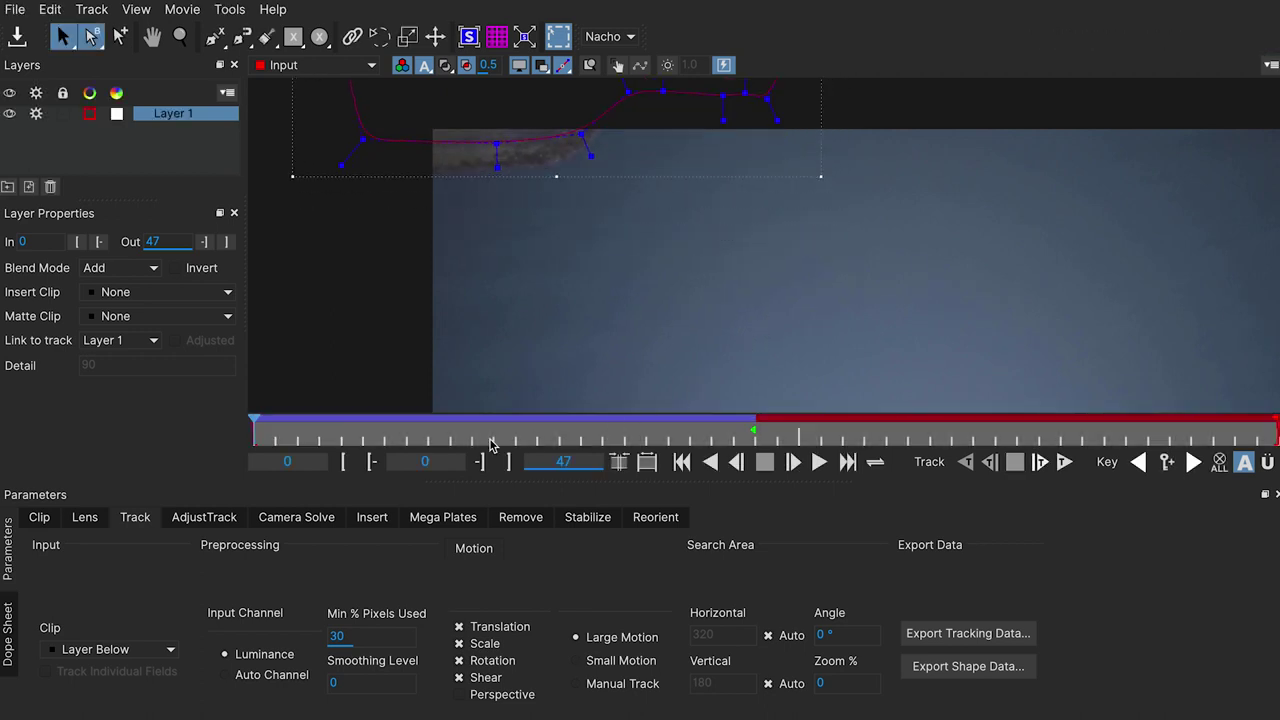
At frame 10 and earlier frames, drag spline points to refit the bottle edges and neck.
drag(491, 445, 458, 440)
drag(605, 287, 585, 293)
click(622, 112)
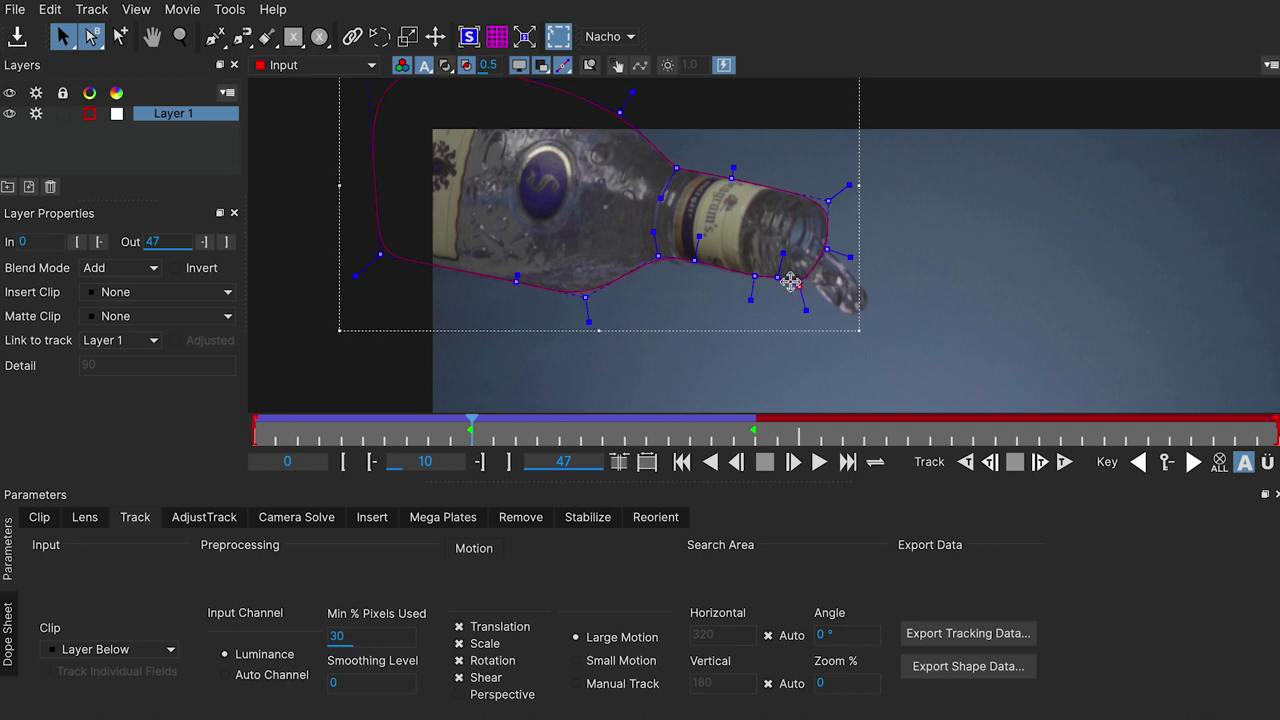
click(657, 262)
key(comma)
key(comma)
key(comma)
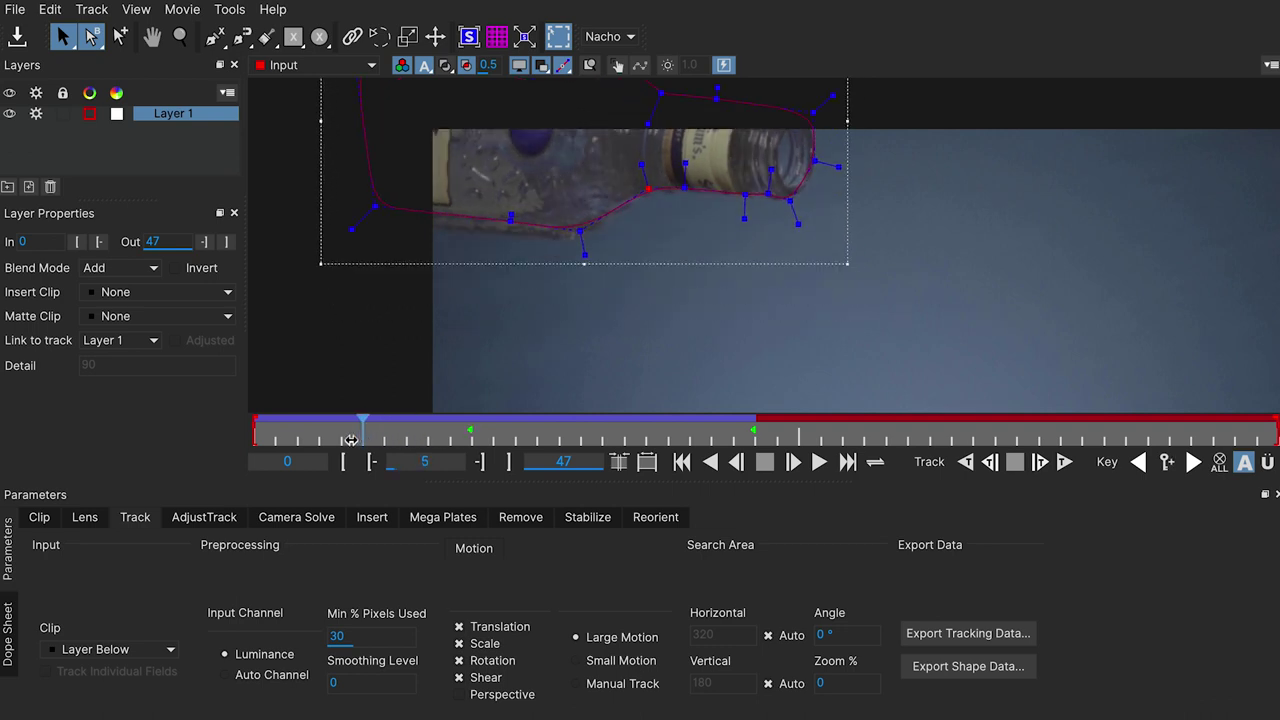
drag(371, 190, 374, 212)
mouse_move(510, 201)
mouse_down()
mouse_move(511, 222)
mouse_move(586, 219)
mouse_up()
drag(642, 169, 680, 172)
drag(788, 177, 813, 143)
At frame 0, lower the spline points to cover the bottle, then check the fit at frame 20.
drag(330, 435, 255, 435)
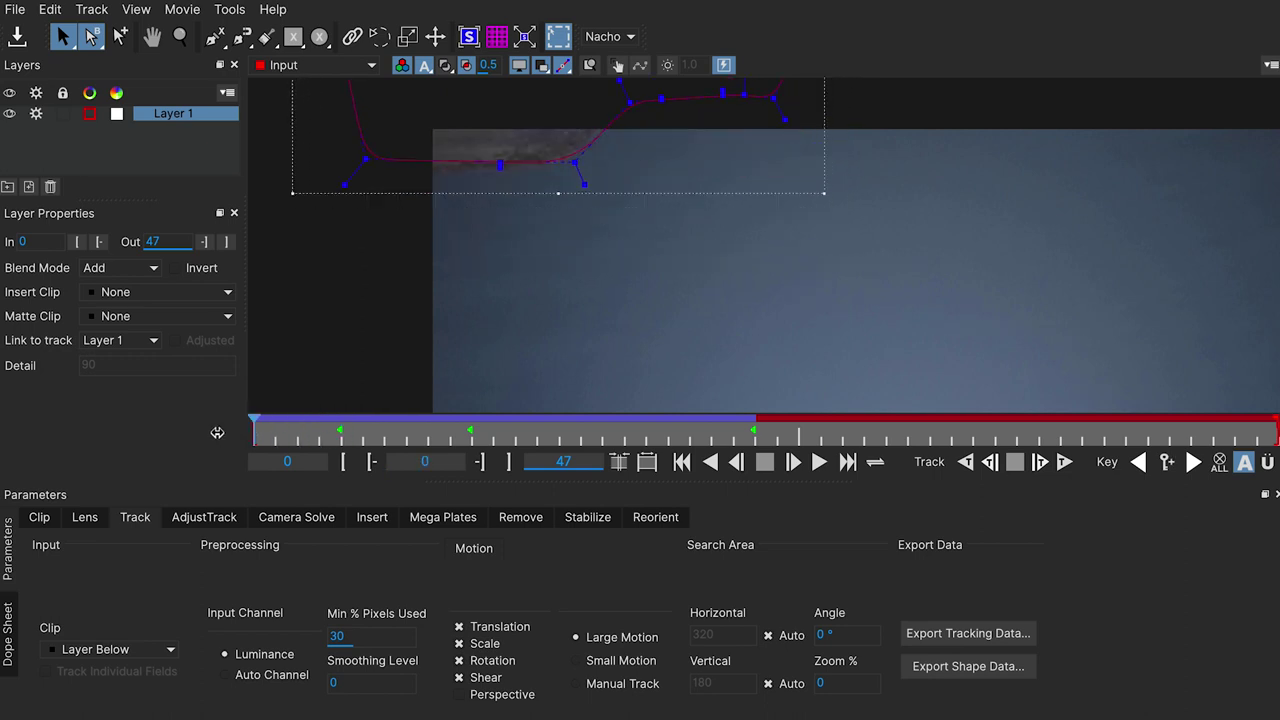
drag(370, 162, 370, 173)
click(498, 162)
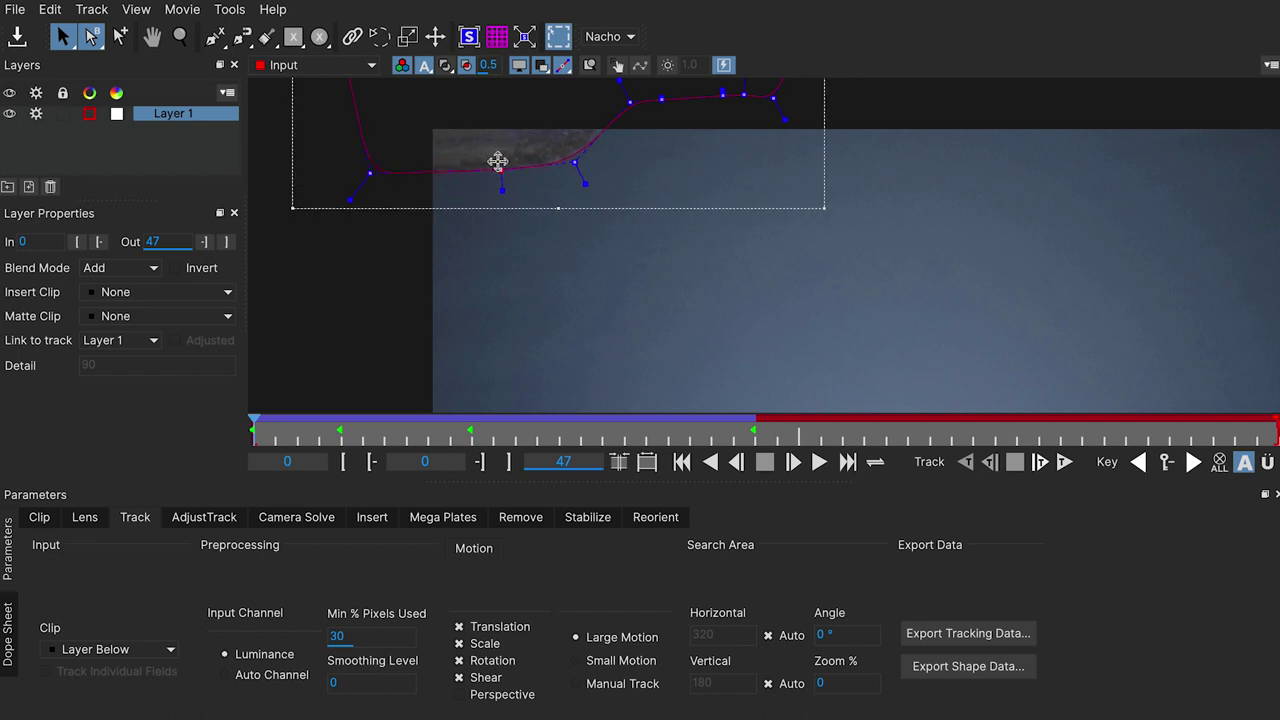
drag(576, 160, 575, 165)
drag(300, 436, 760, 430)
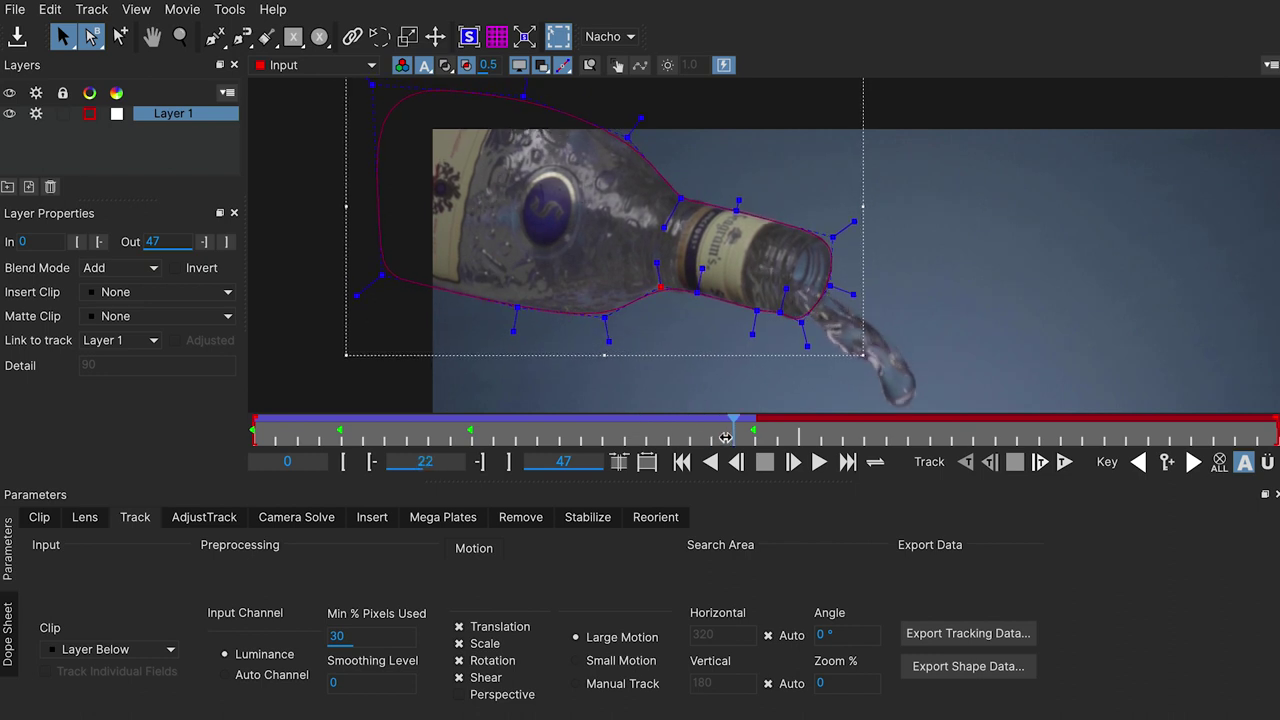
Track forward, stop to fix the neck points, and toggle viewer brightening to check the edges.
click(1064, 463)
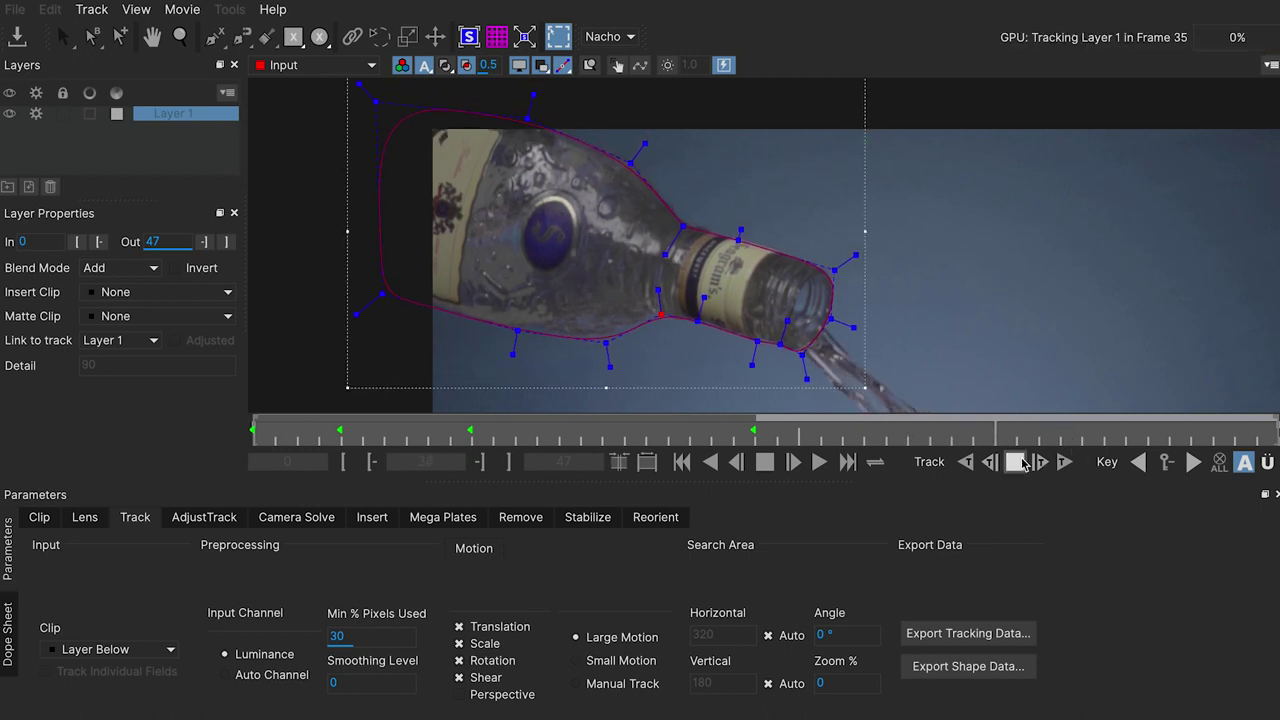
click(1016, 462)
drag(646, 143, 652, 140)
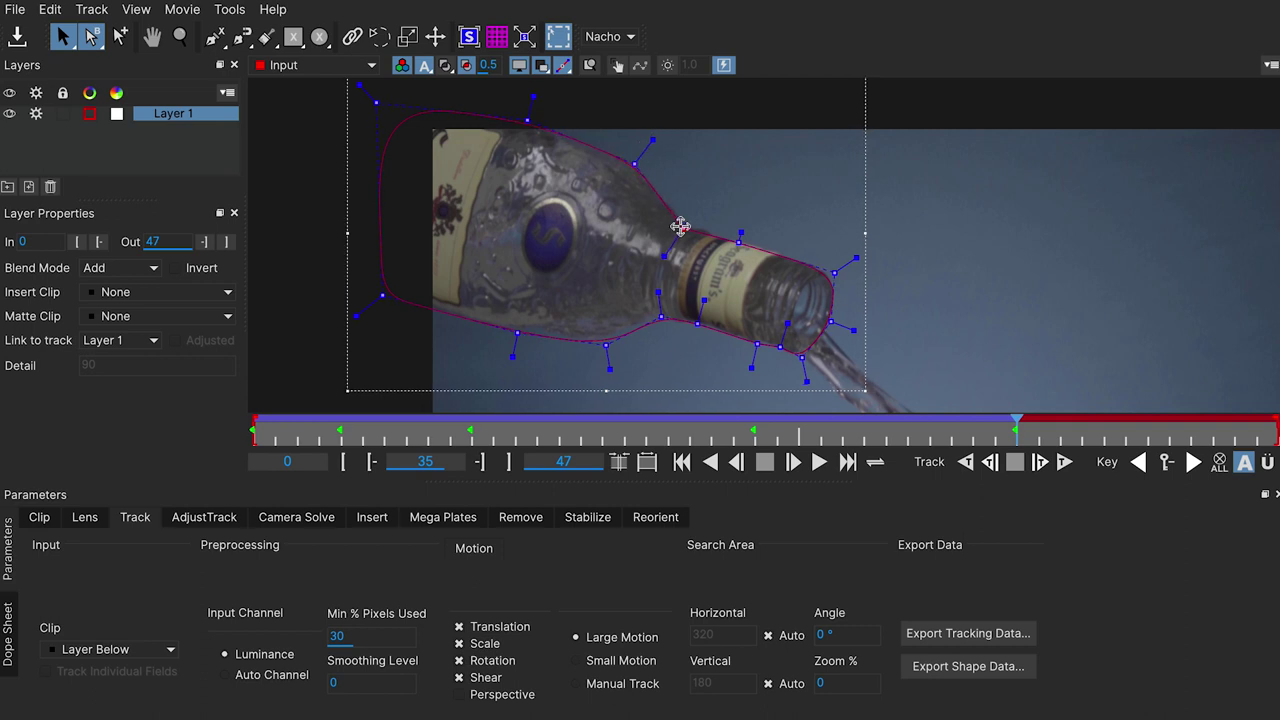
drag(681, 229, 683, 230)
click(667, 65)
click(670, 67)
click(670, 67)
click(670, 67)
click(670, 67)
click(668, 66)
click(670, 68)
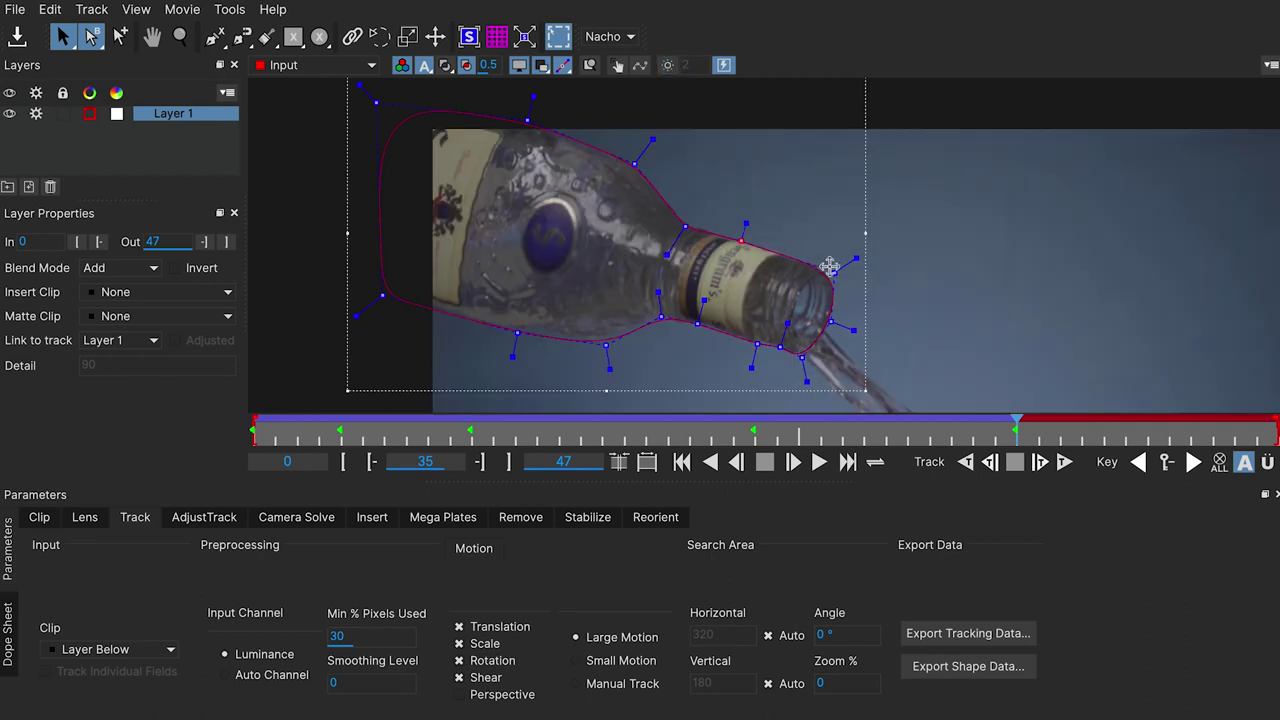
drag(652, 317, 651, 320)
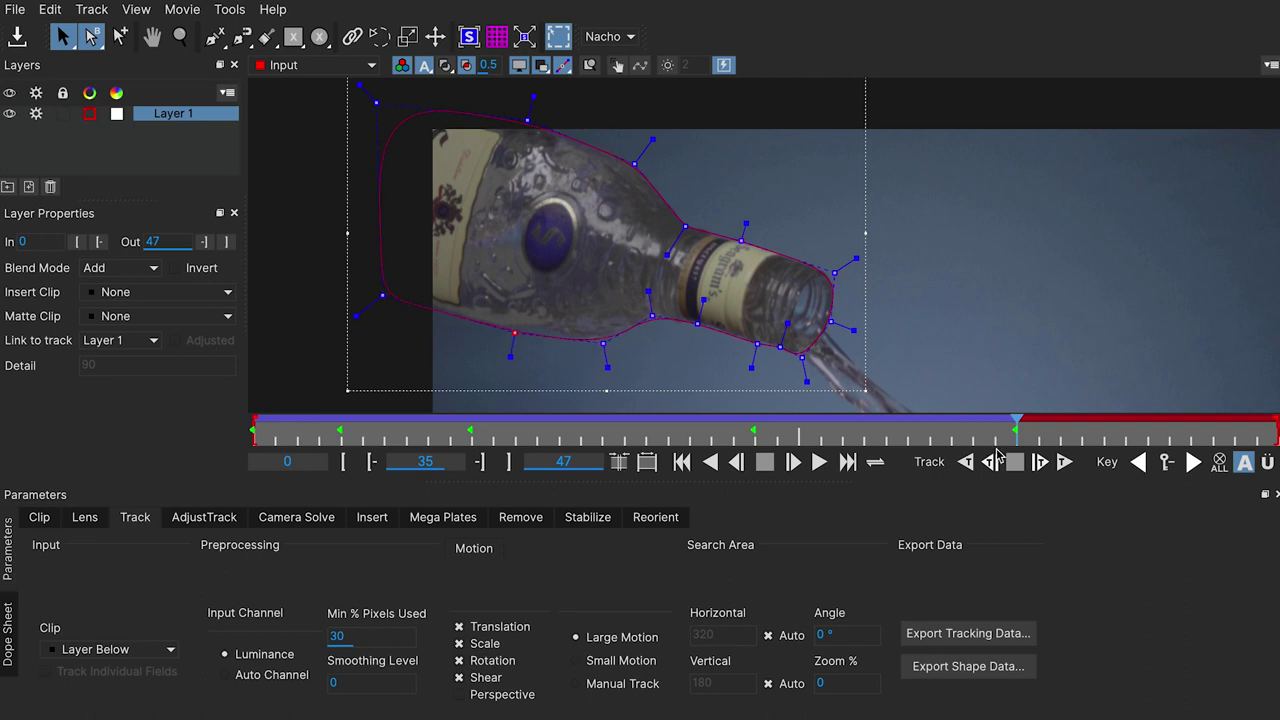
Resume forward tracking and refine the top-left corner, upper edge and underside points.
click(1067, 462)
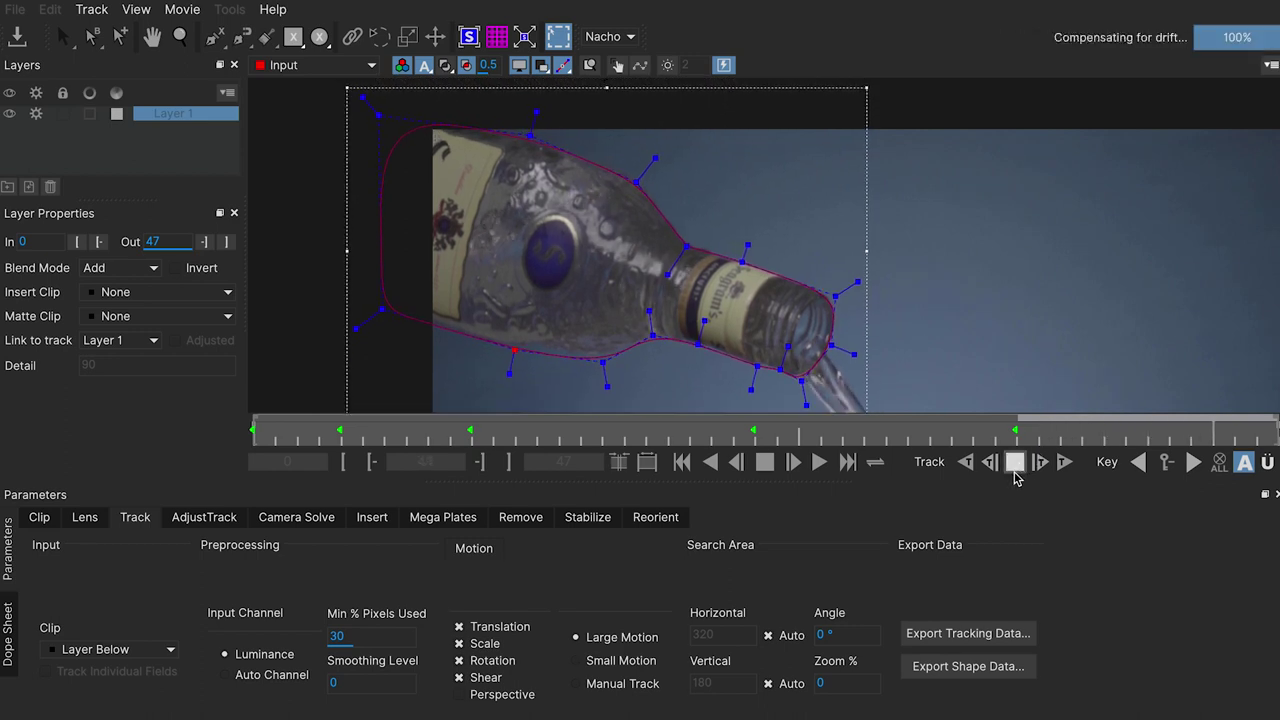
mouse_move(383, 122)
mouse_down()
mouse_move(357, 93)
mouse_move(371, 109)
mouse_up()
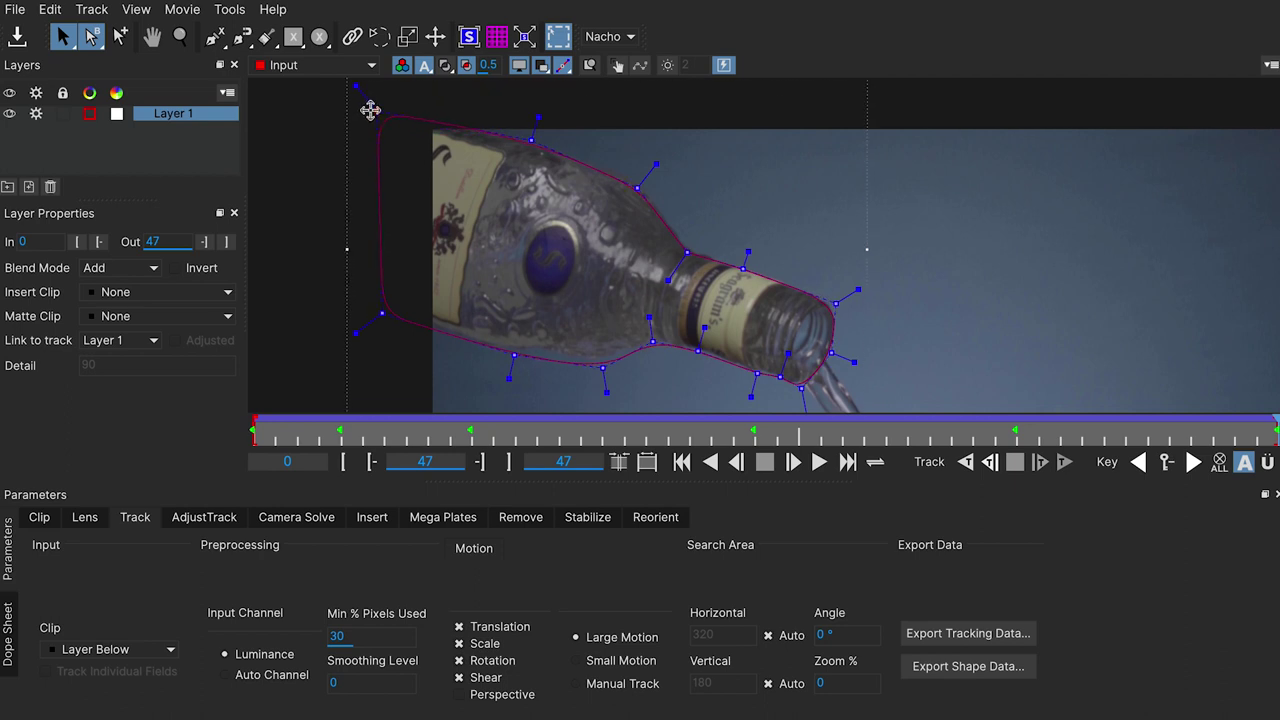
drag(644, 185, 642, 187)
drag(730, 261, 734, 213)
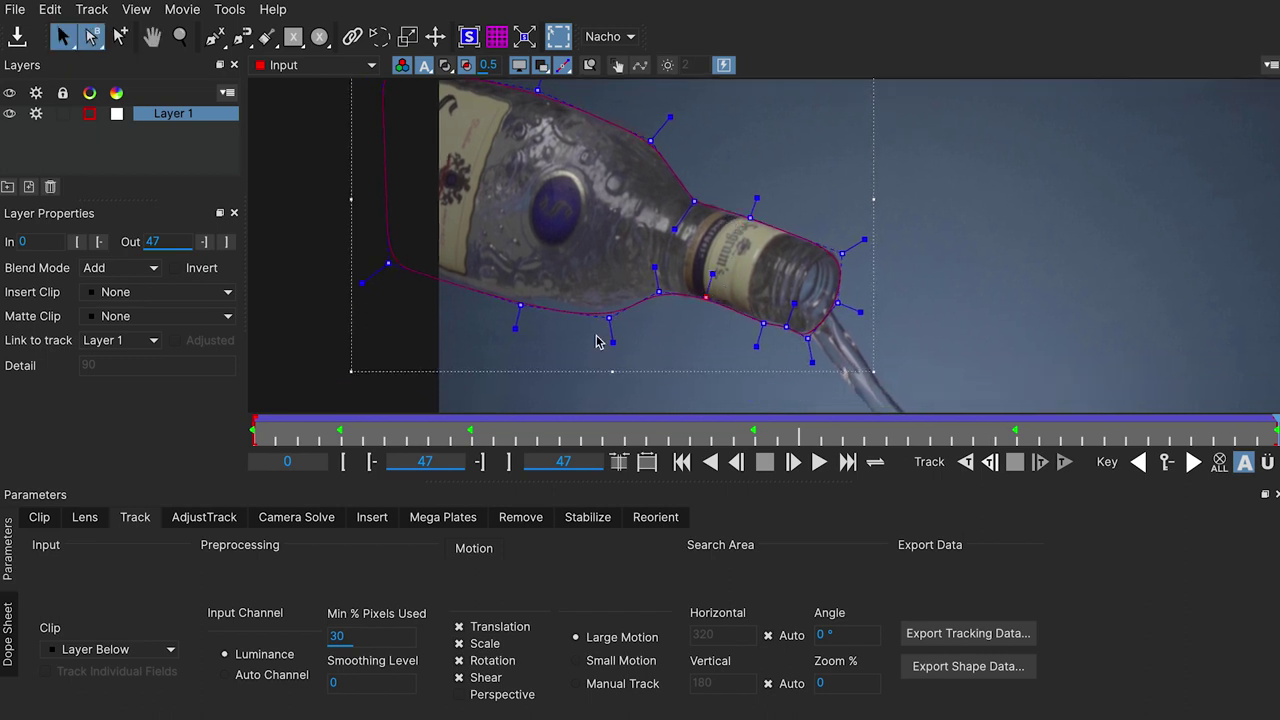
drag(521, 306, 525, 301)
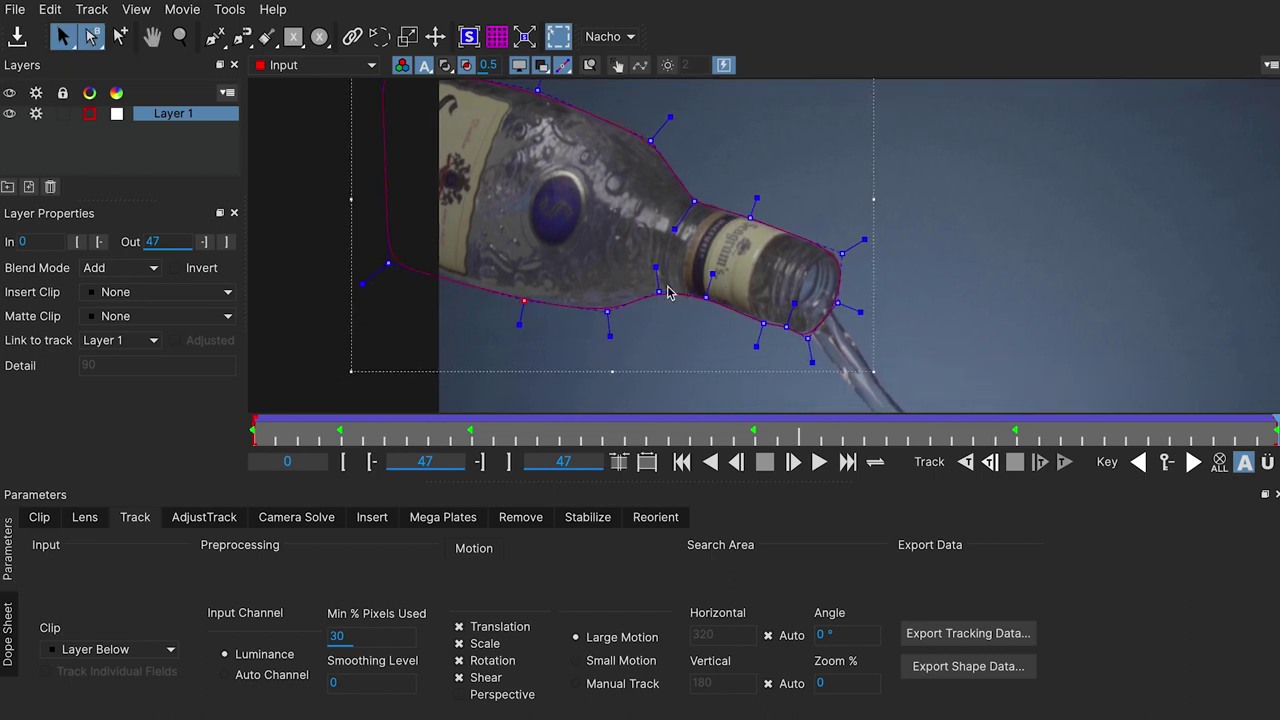
drag(807, 338, 806, 335)
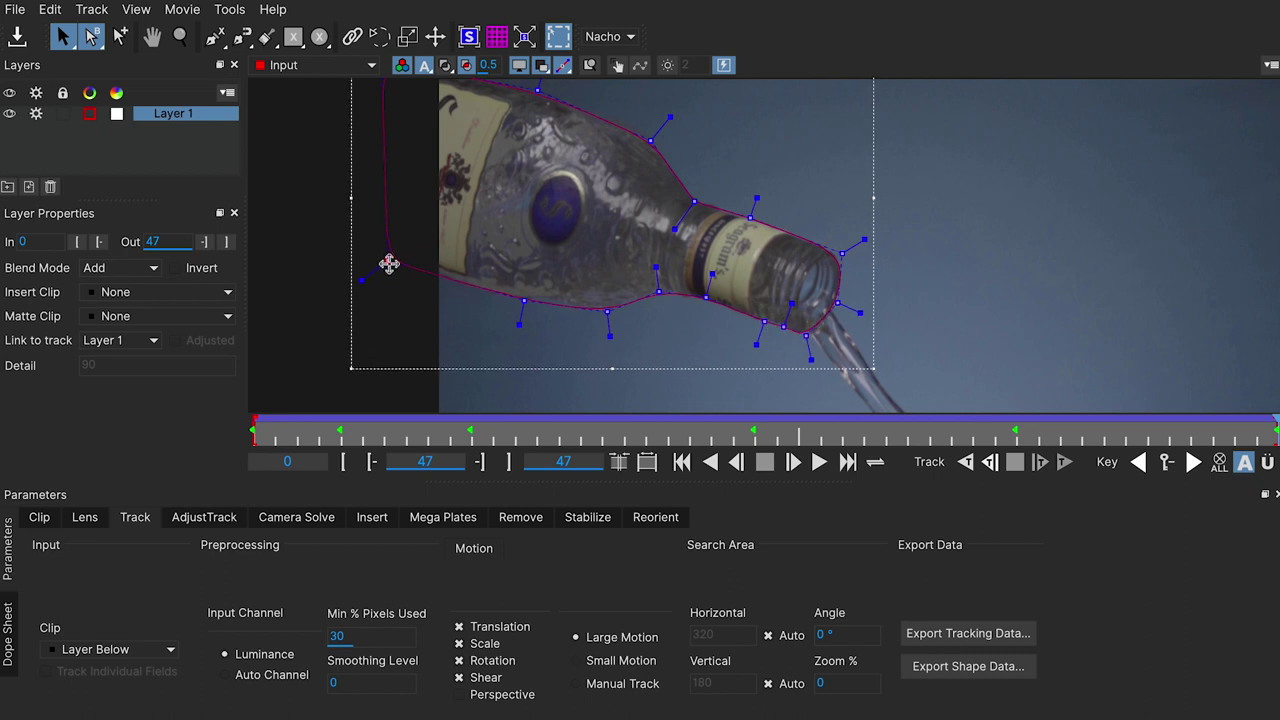
Review the tracked shape around frame 36, then quit Mocha, saving the changes.
mouse_move(1168, 428)
mouse_down()
mouse_move(1040, 434)
mouse_move(640, 394)
mouse_move(278, 432)
mouse_move(1262, 427)
mouse_up()
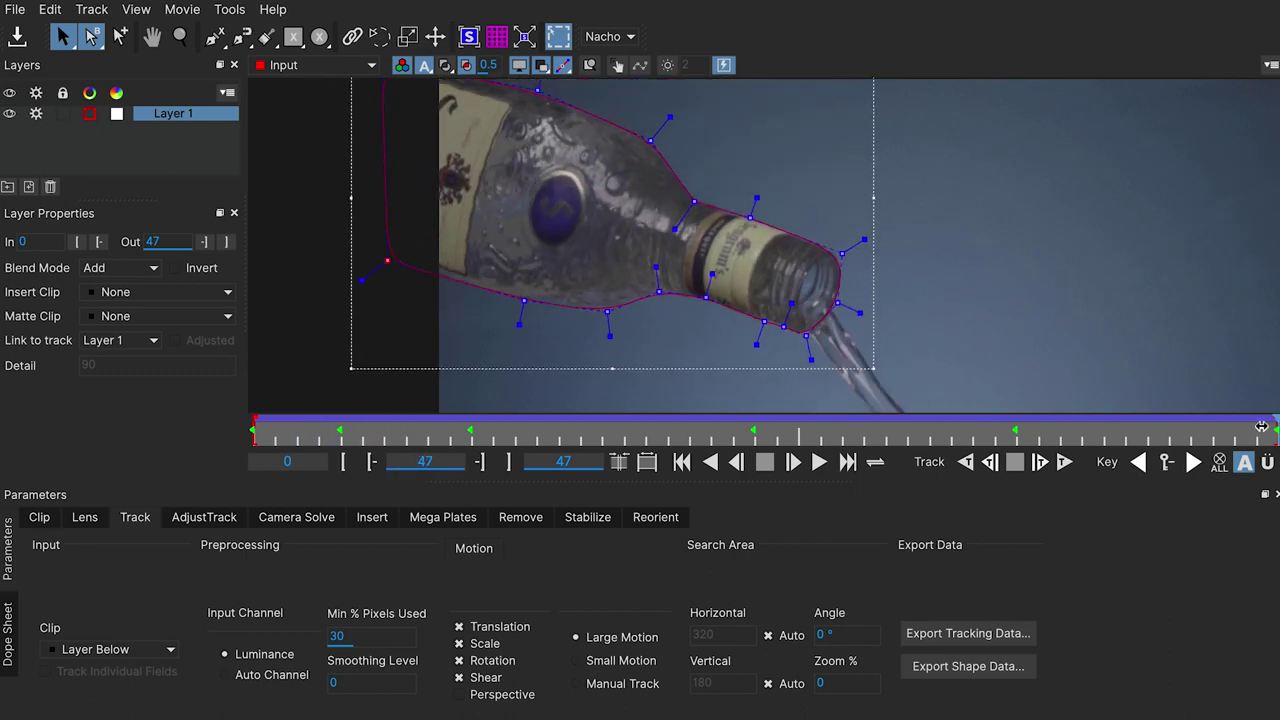
drag(1262, 427, 1212, 430)
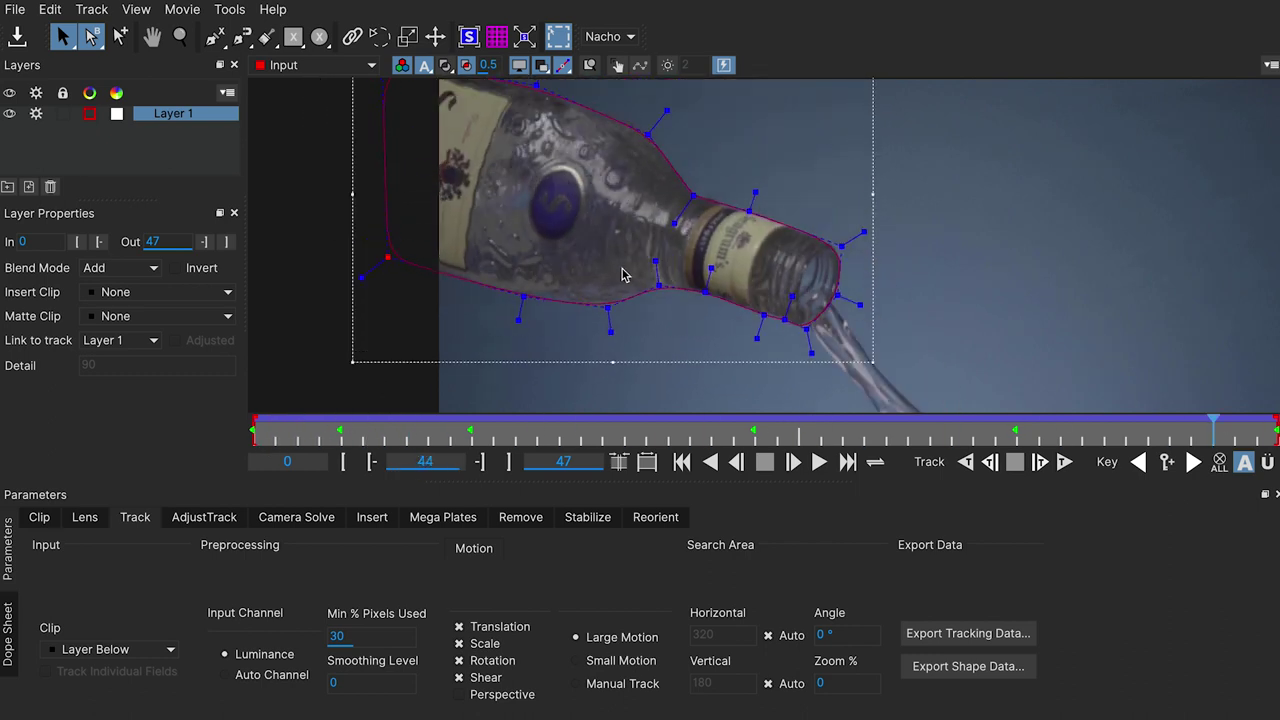
key(ctrl+q)
click(921, 91)
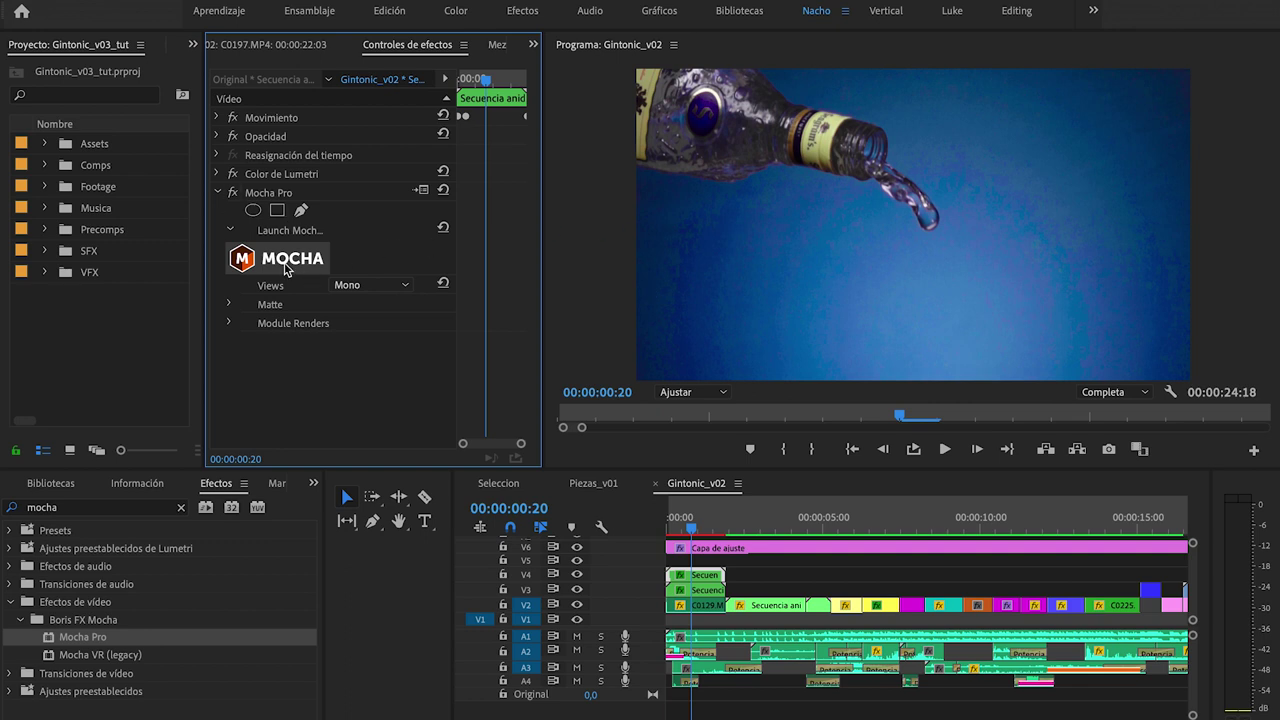
Expand the Mocha Pro Matte settings and preview the matte with View Matte on and off.
click(229, 306)
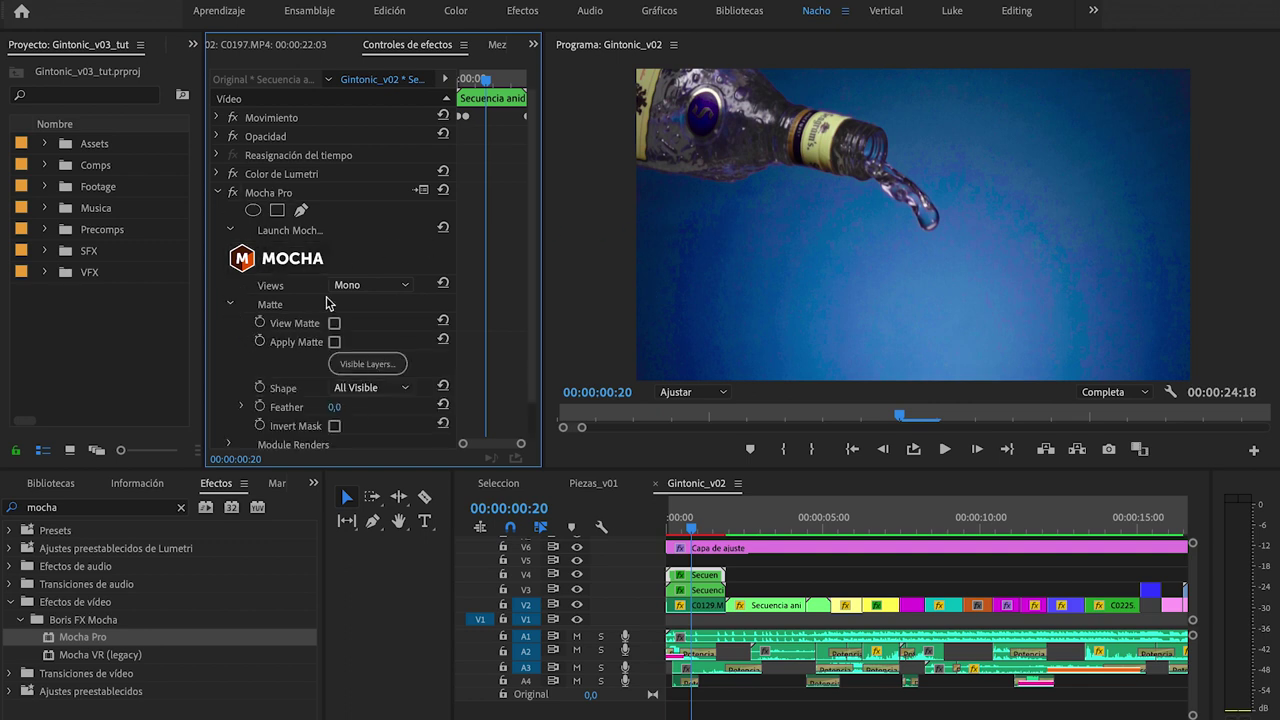
scroll(500, 253, down, 1)
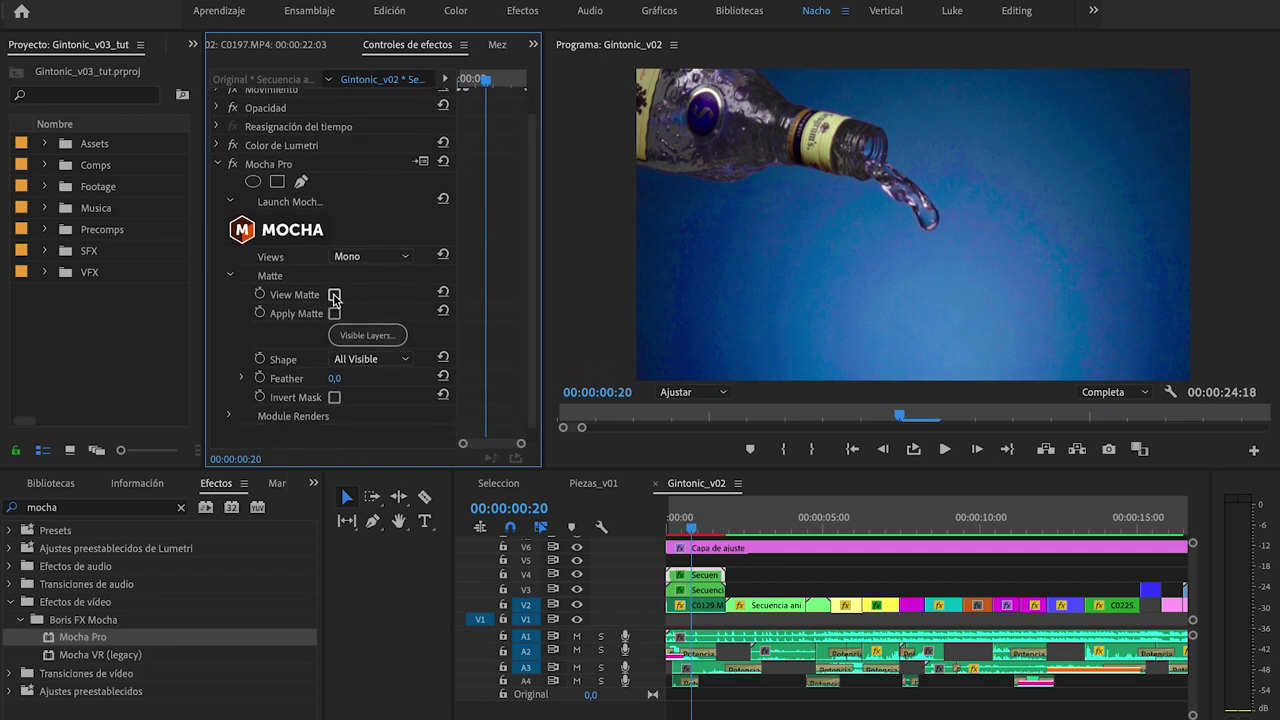
click(334, 295)
click(334, 295)
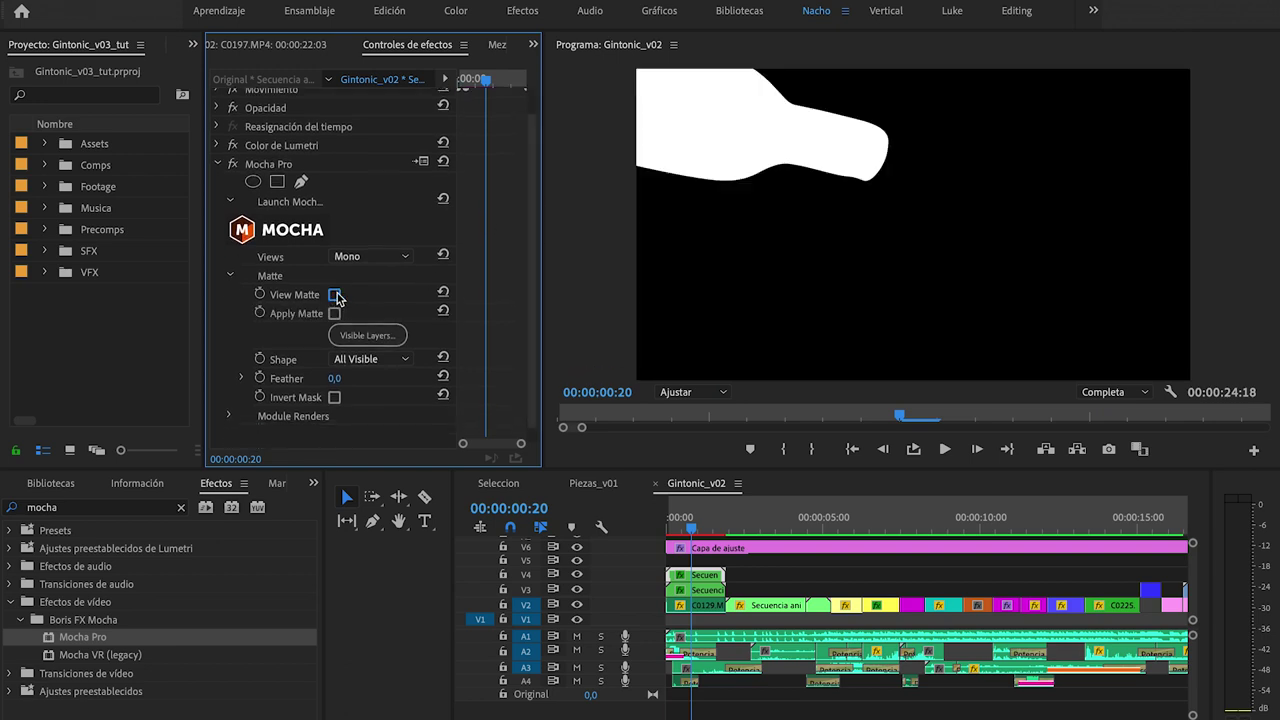
click(335, 296)
click(335, 296)
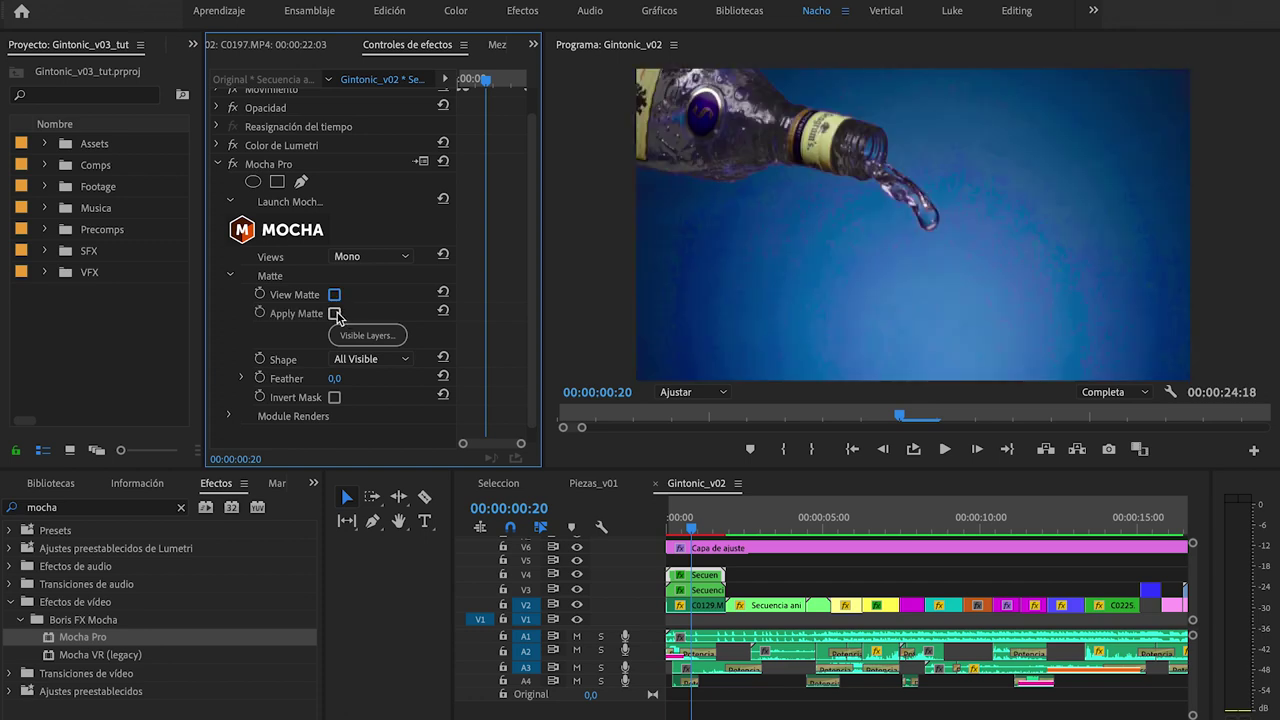
Enable Apply Matte with Feather 12, checking it with V3 hidden, then restore V3.
click(335, 313)
click(578, 589)
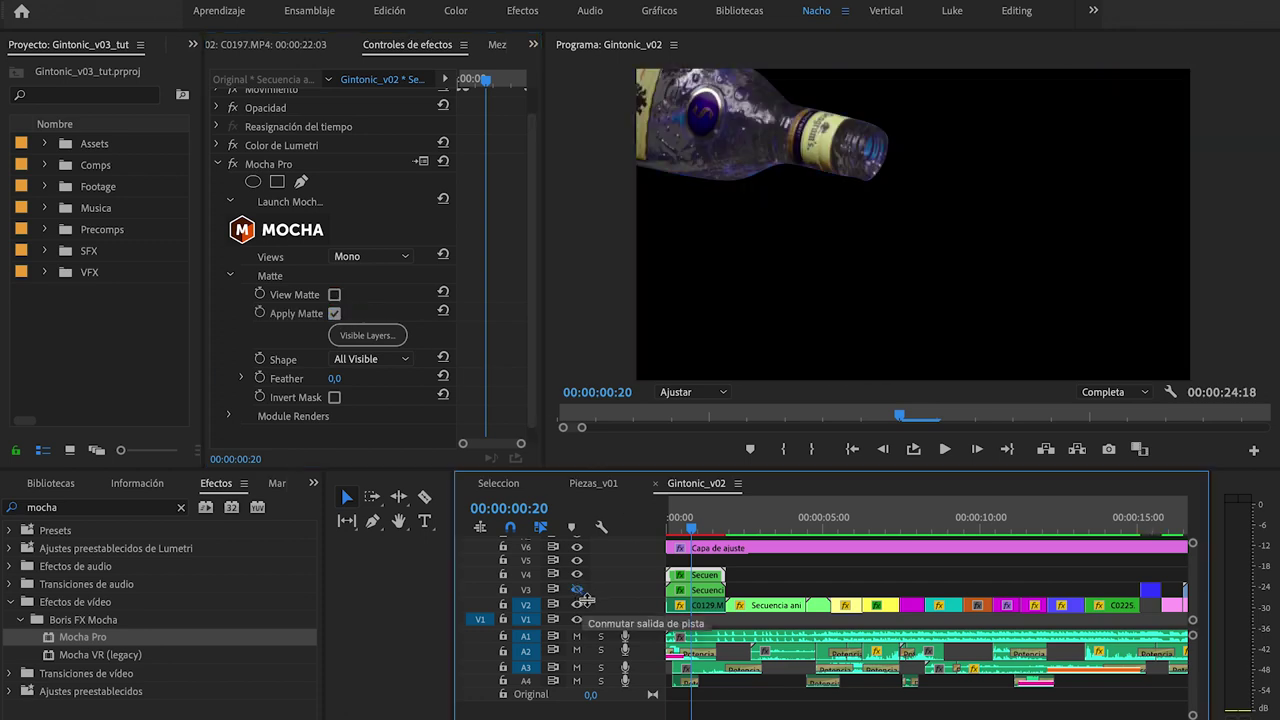
click(335, 380)
text(12)
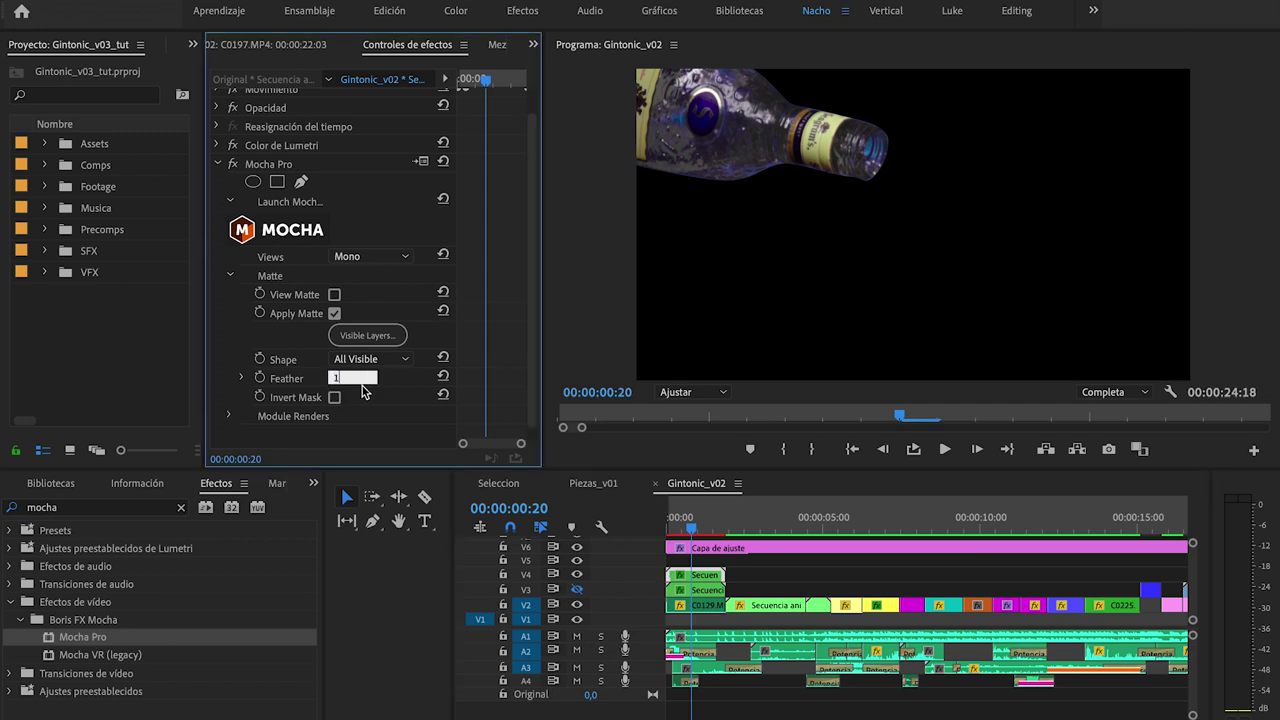
key(Return)
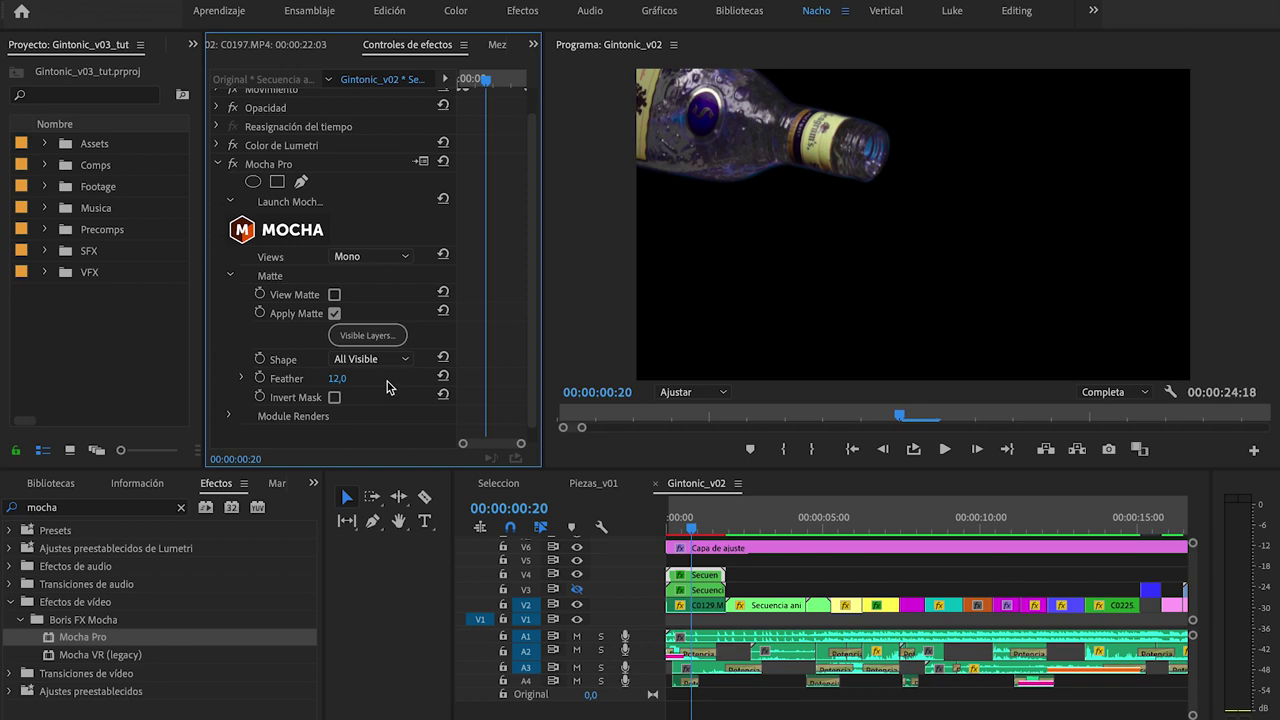
scroll(534, 310, down, 1)
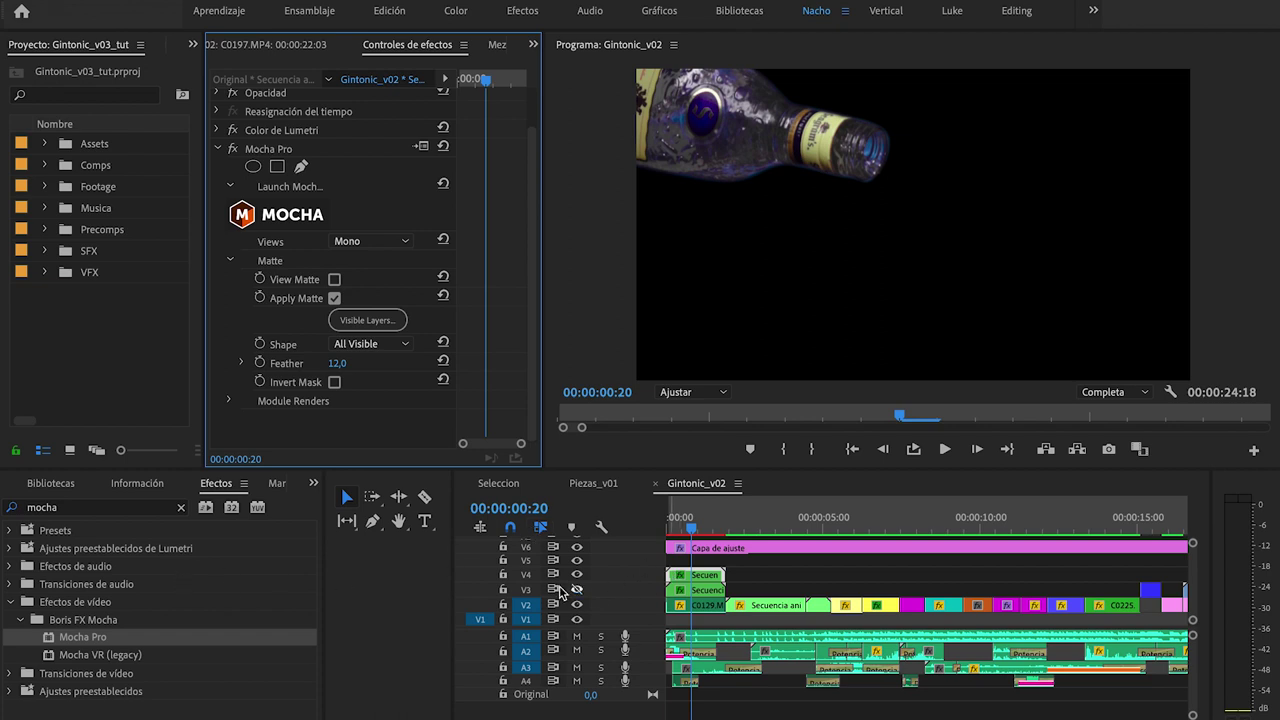
click(577, 590)
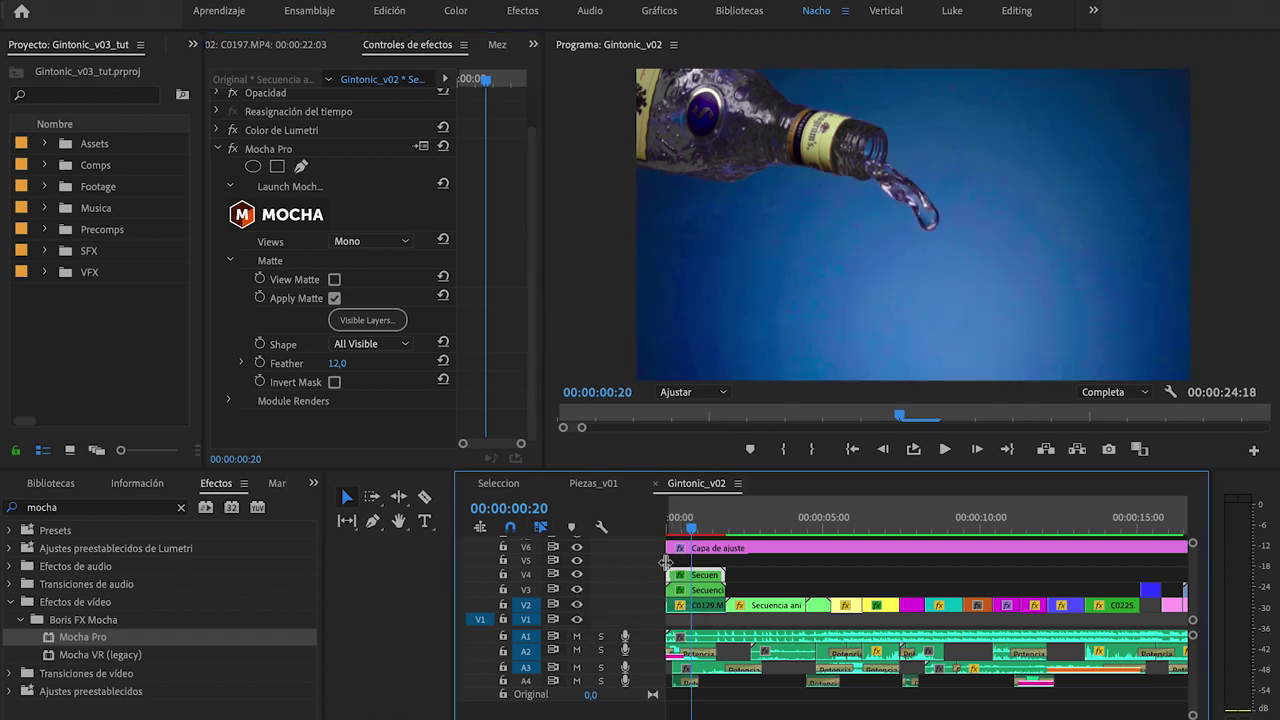
click(217, 149)
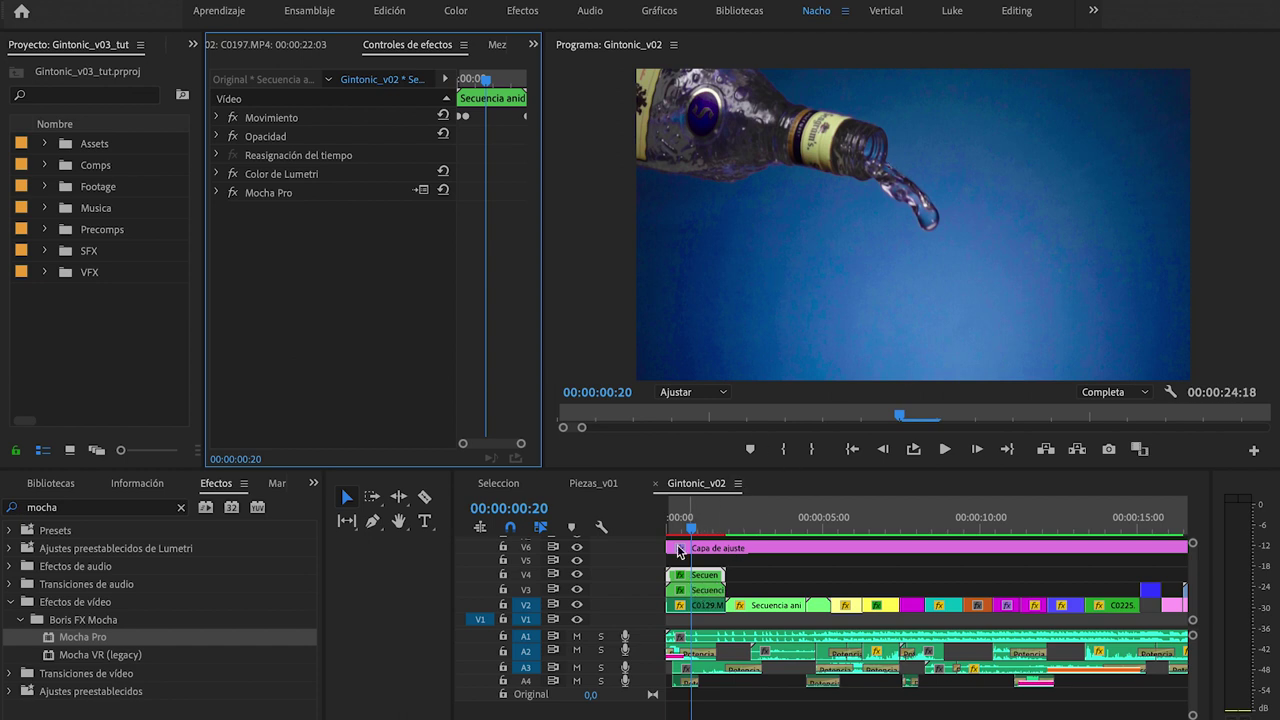
Toggle Lumetri Color on the bottle clip repeatedly to compare the shot with and without it.
click(232, 175)
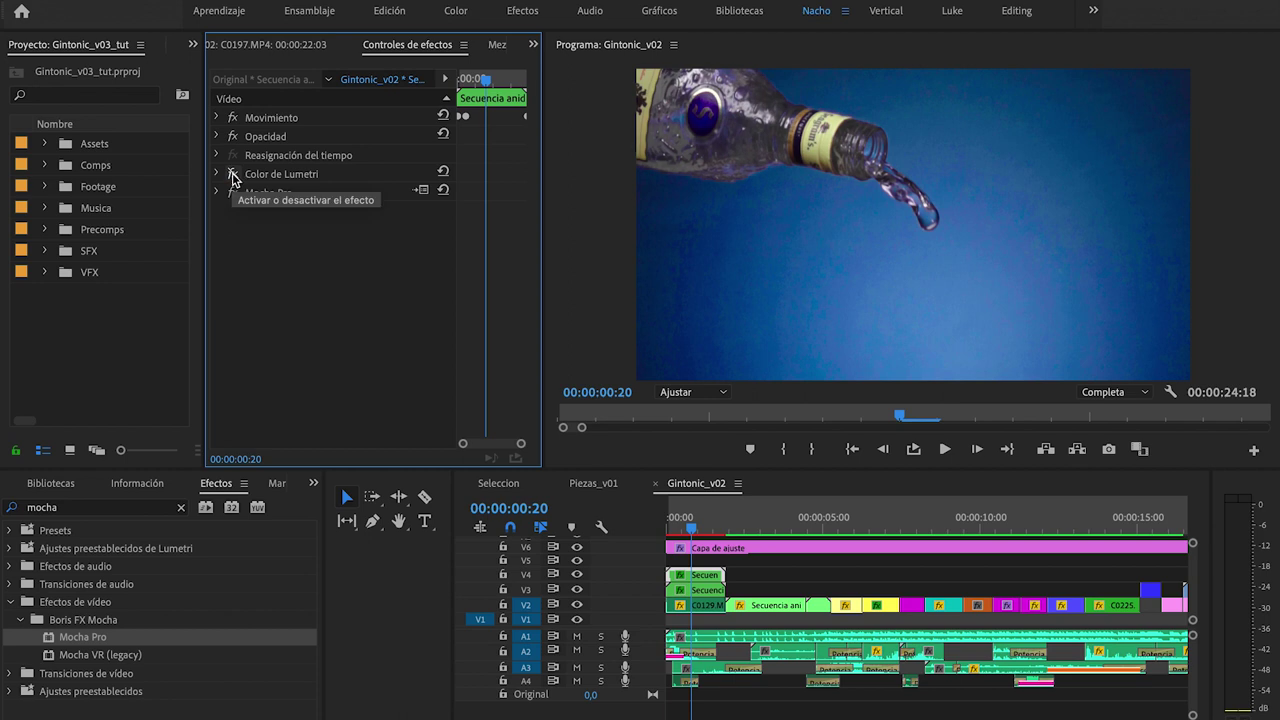
click(232, 175)
click(233, 175)
click(232, 175)
click(233, 176)
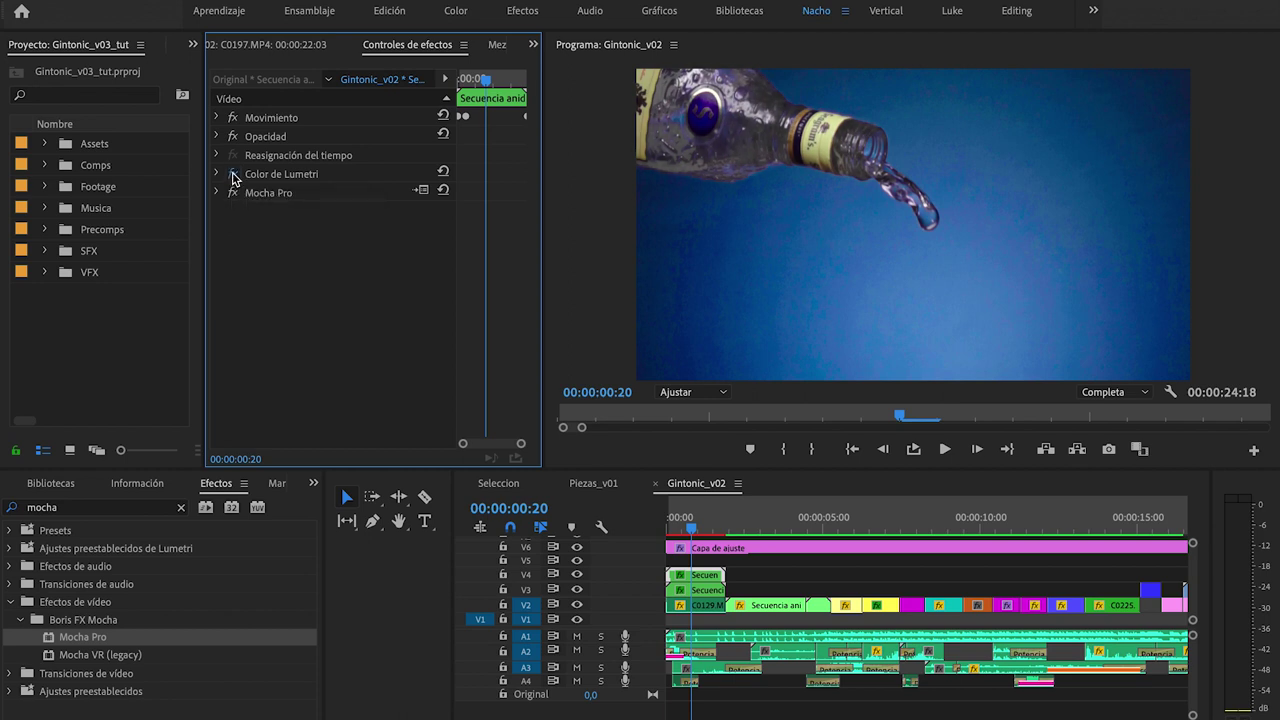
click(232, 175)
click(232, 175)
click(218, 174)
click(233, 175)
click(232, 175)
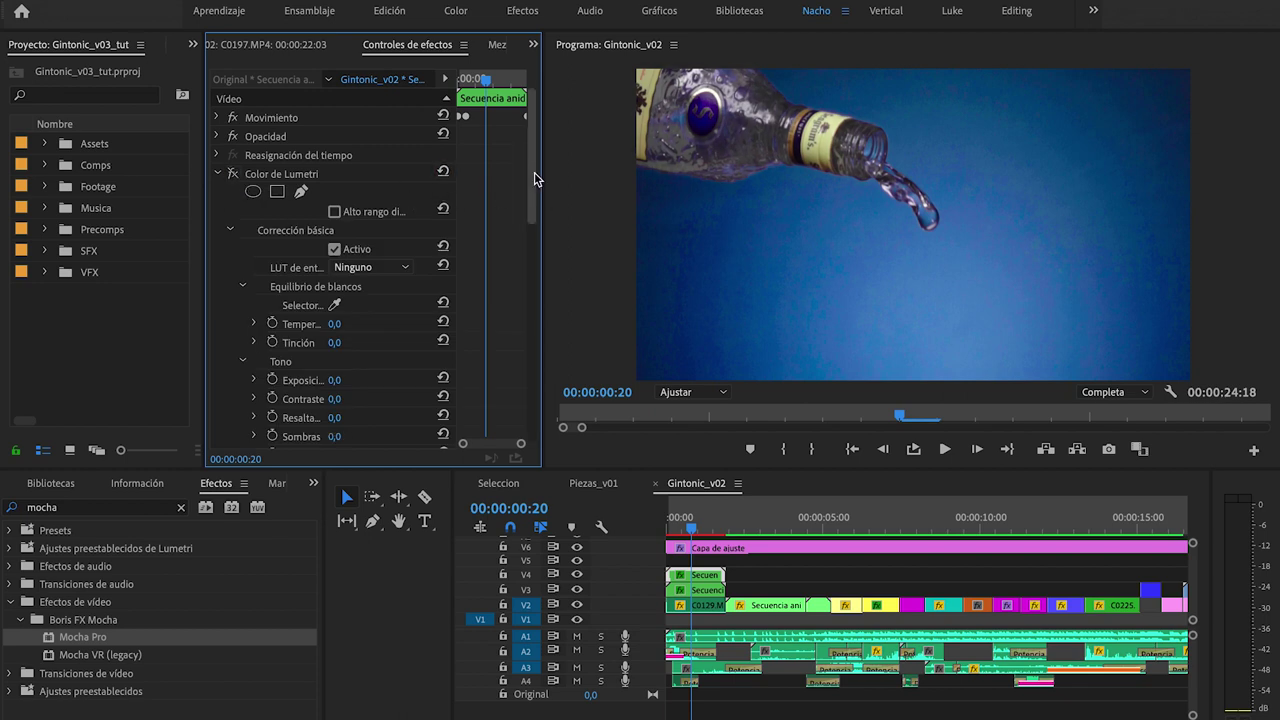
Reset Lumetri Color, then set Exposure to 0,2 and Contrast to 14,0.
click(444, 173)
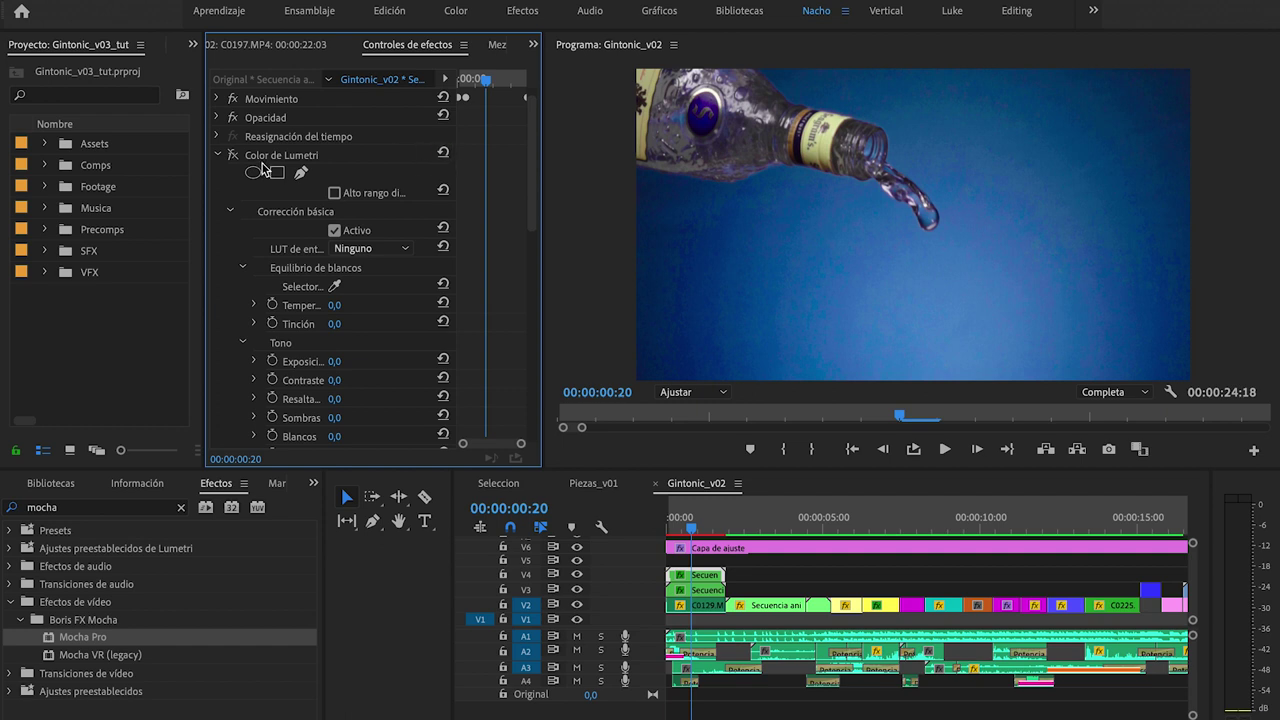
scroll(436, 160, down, 1)
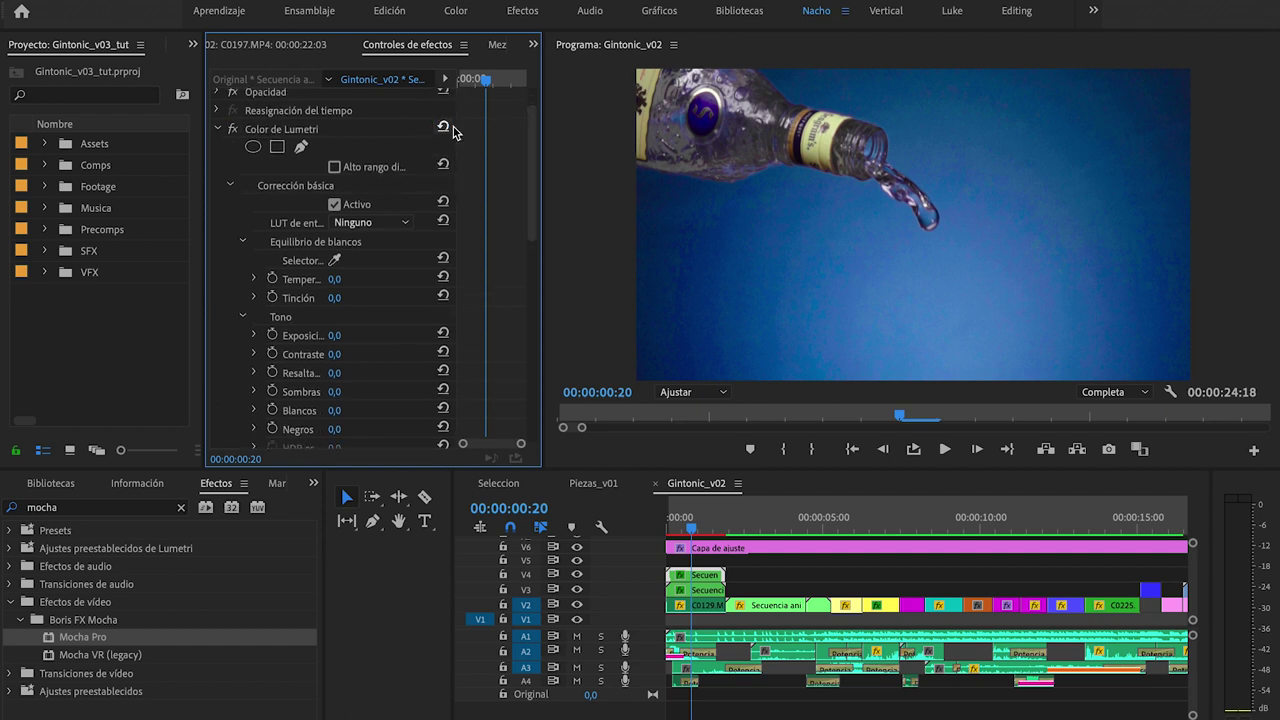
scroll(536, 162, down, 2)
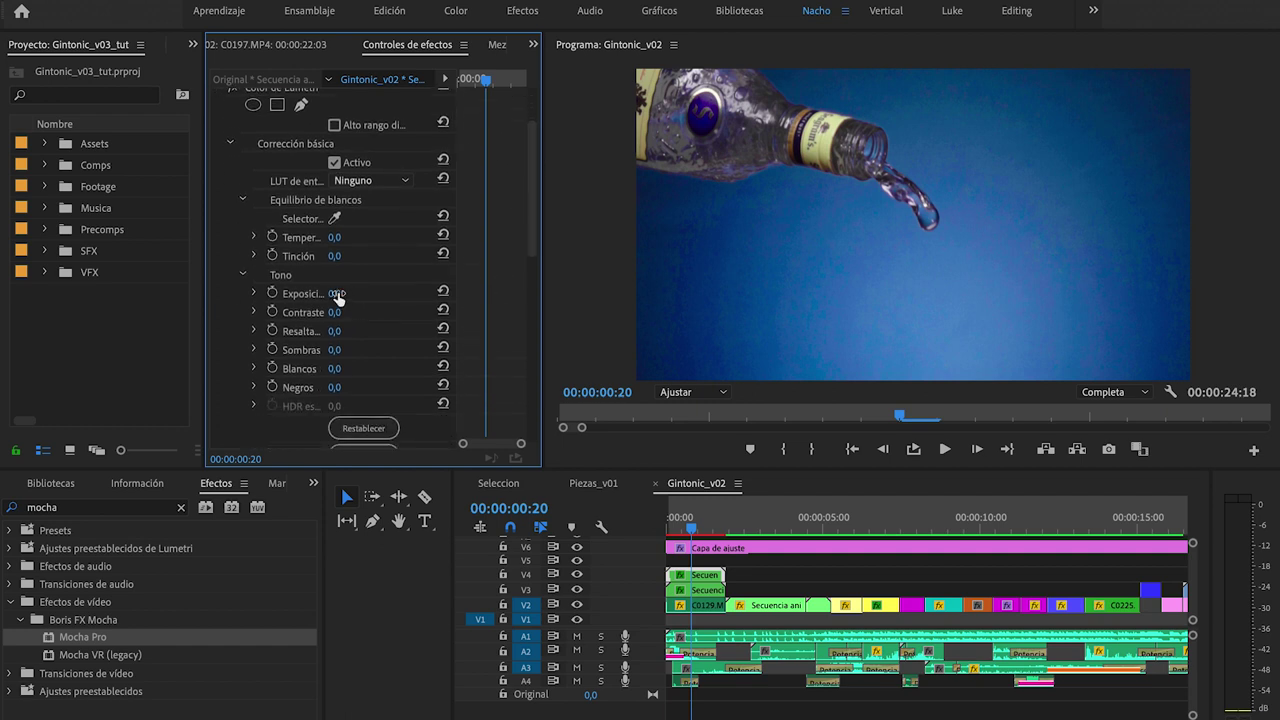
drag(334, 293, 392, 284)
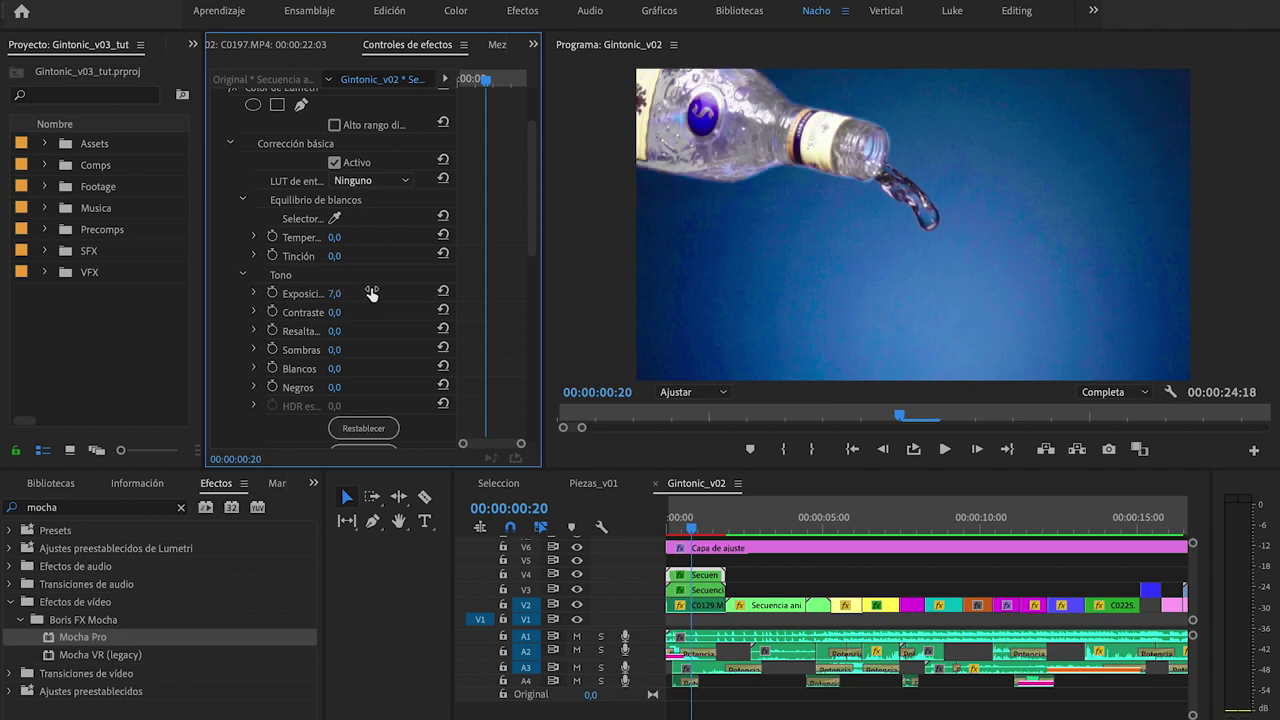
drag(346, 295, 356, 295)
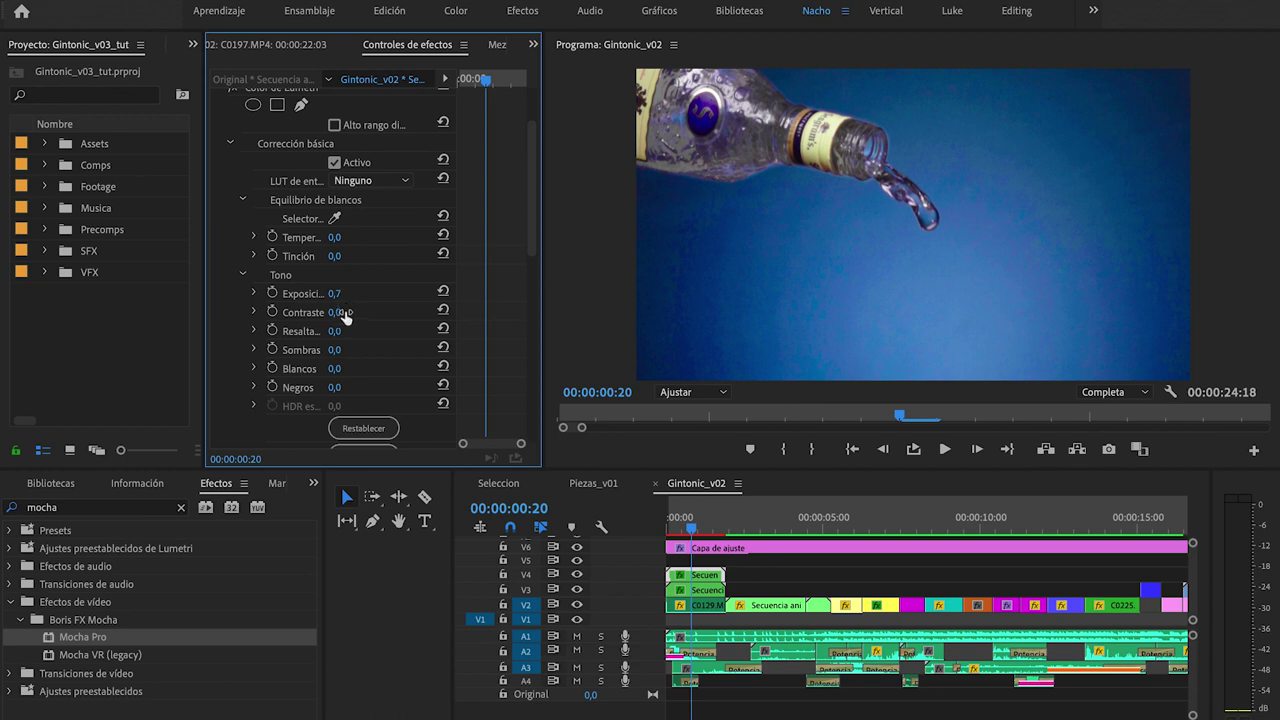
key(ctrl+z)
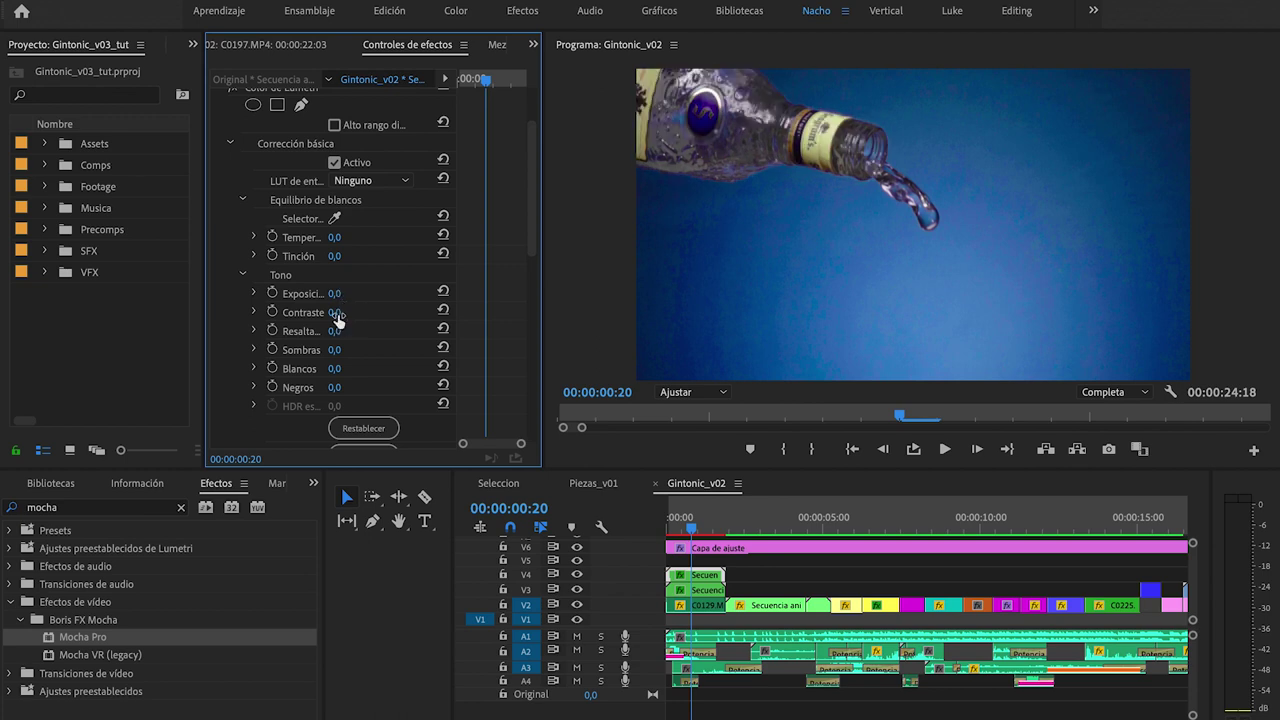
click(336, 293)
text(0)
scroll(526, 210, down, 5)
scroll(400, 250, up, 1)
scroll(393, 262, up, 3)
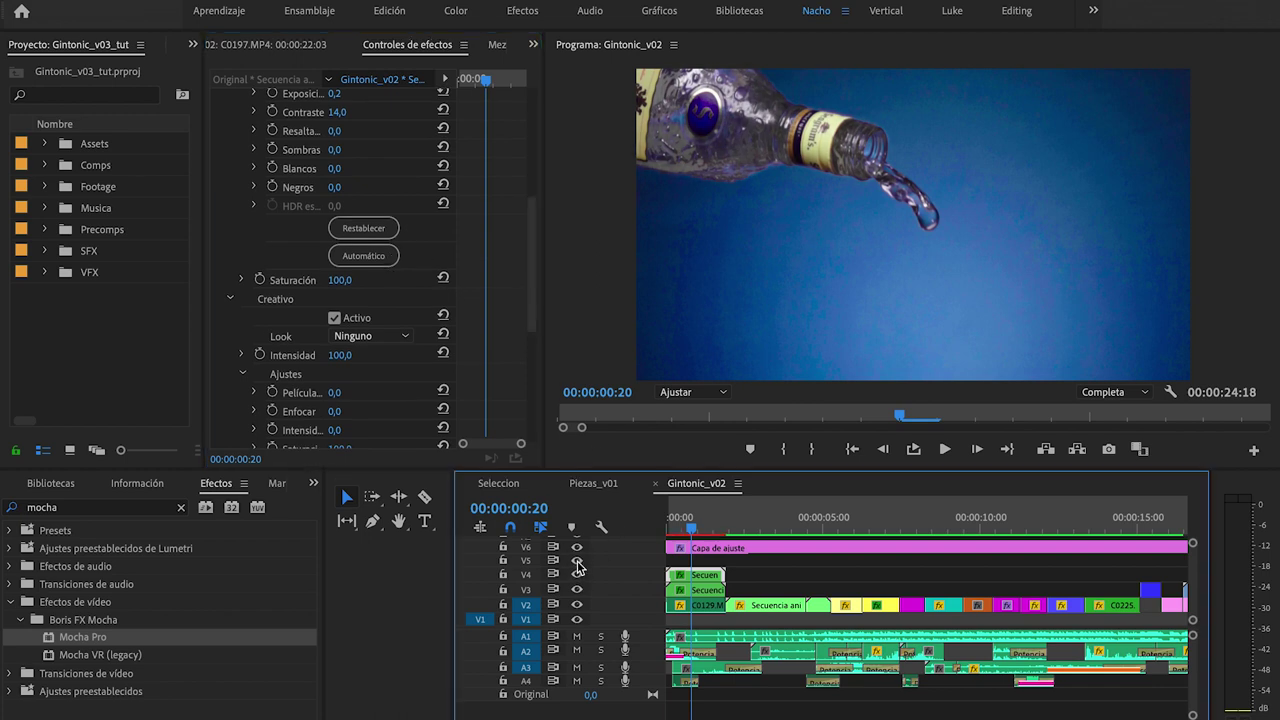
drag(539, 340, 539, 148)
click(218, 174)
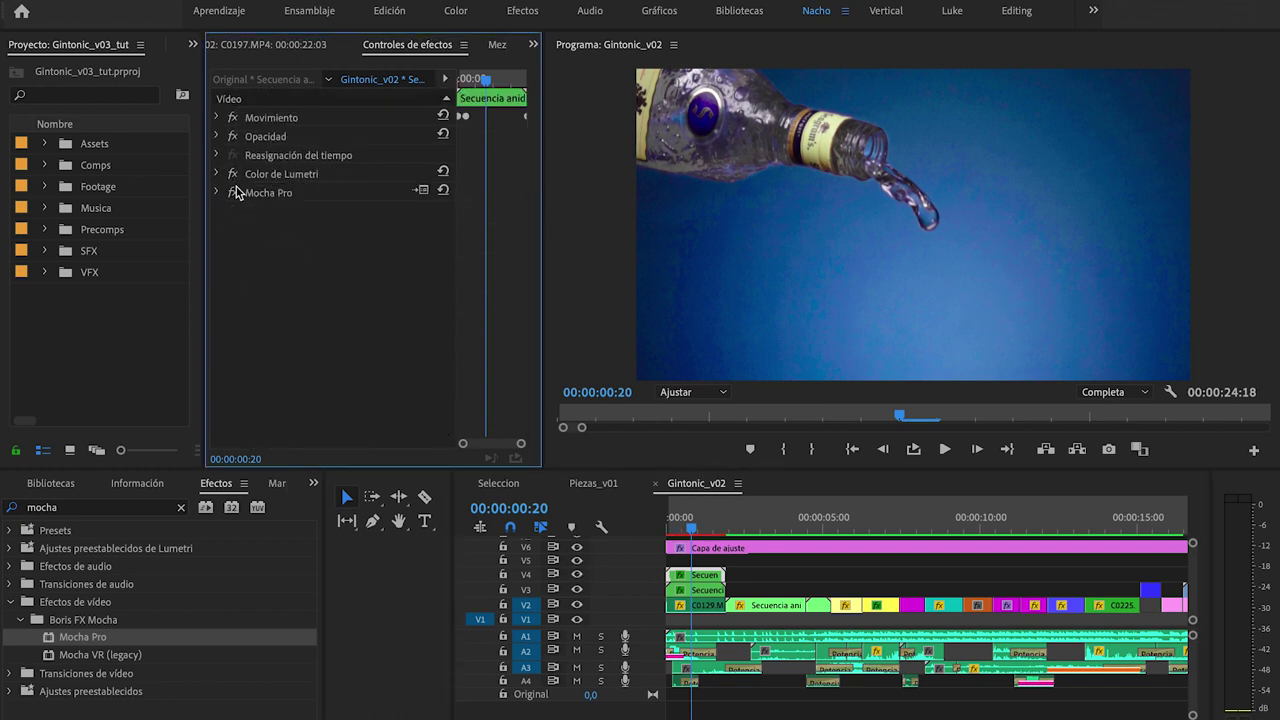
click(582, 582)
click(582, 582)
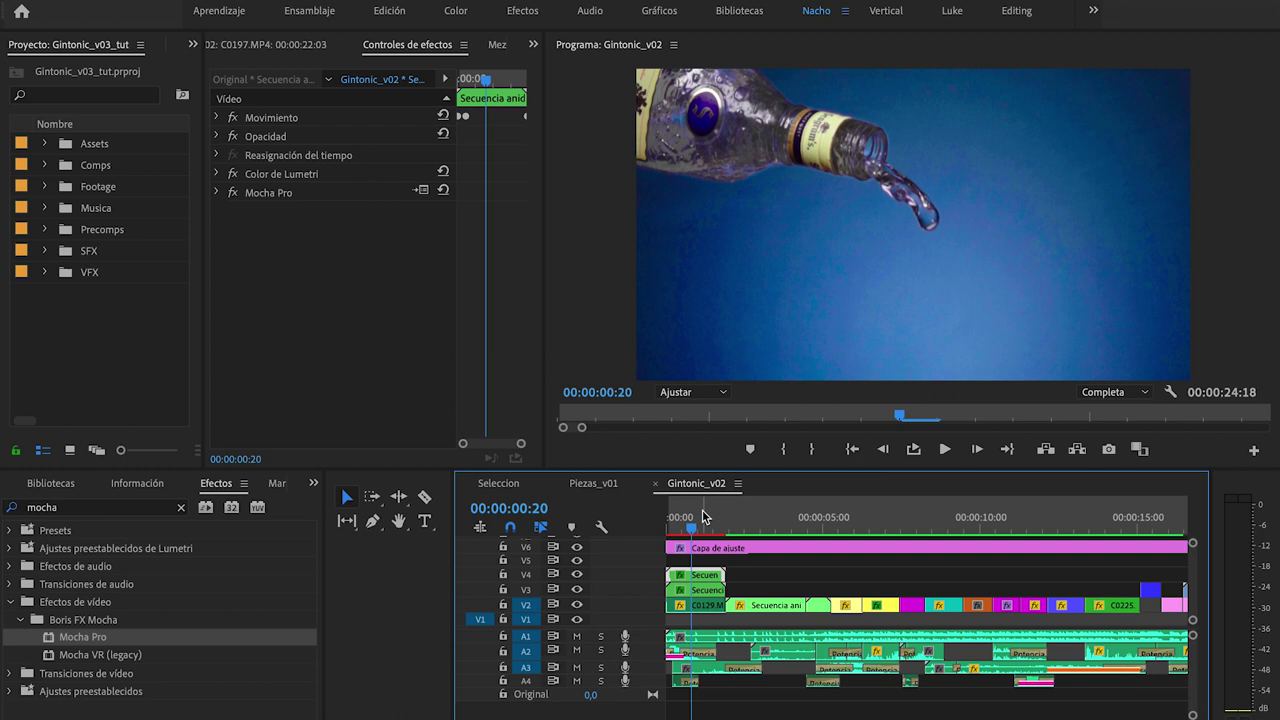
click(703, 520)
drag(703, 521, 705, 549)
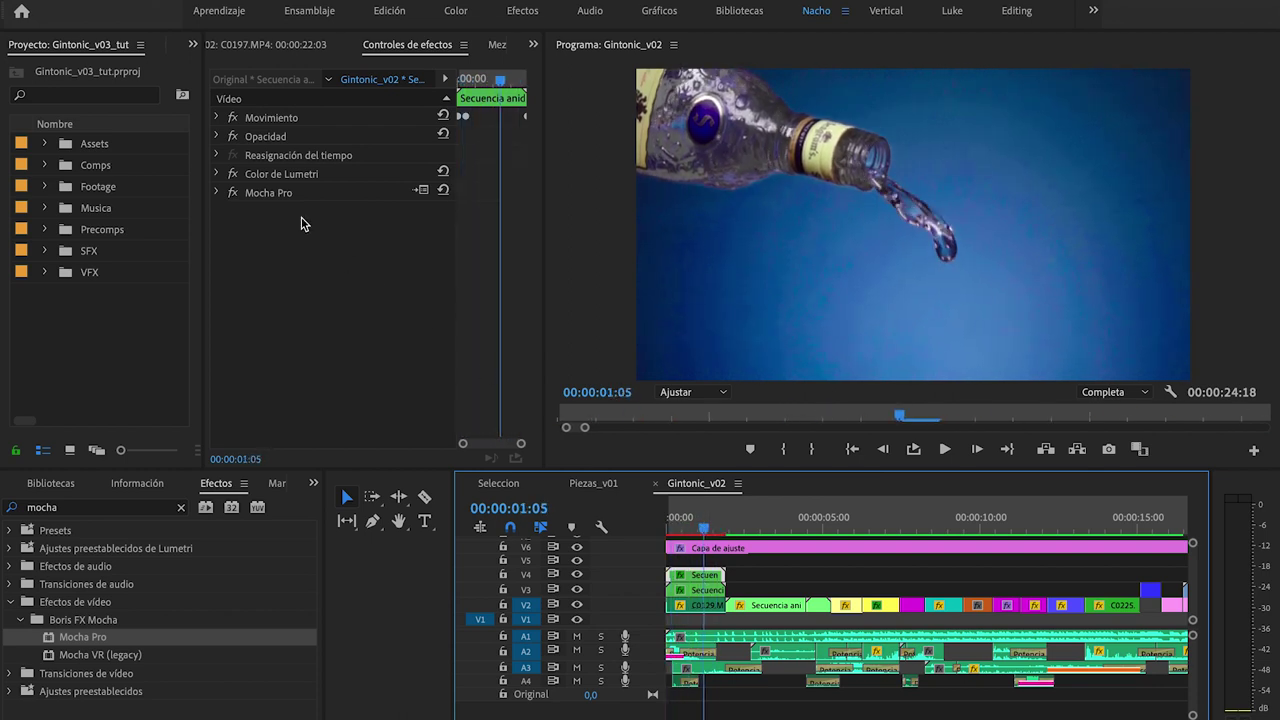
click(258, 210)
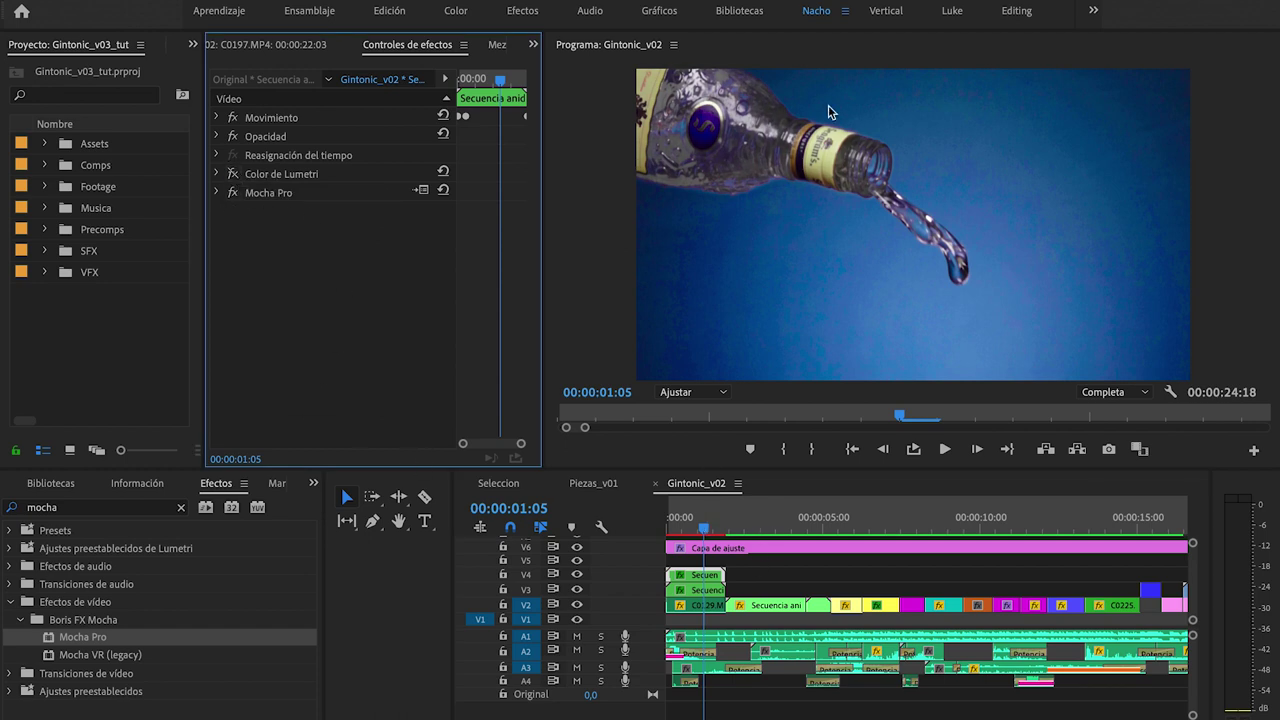
click(710, 530)
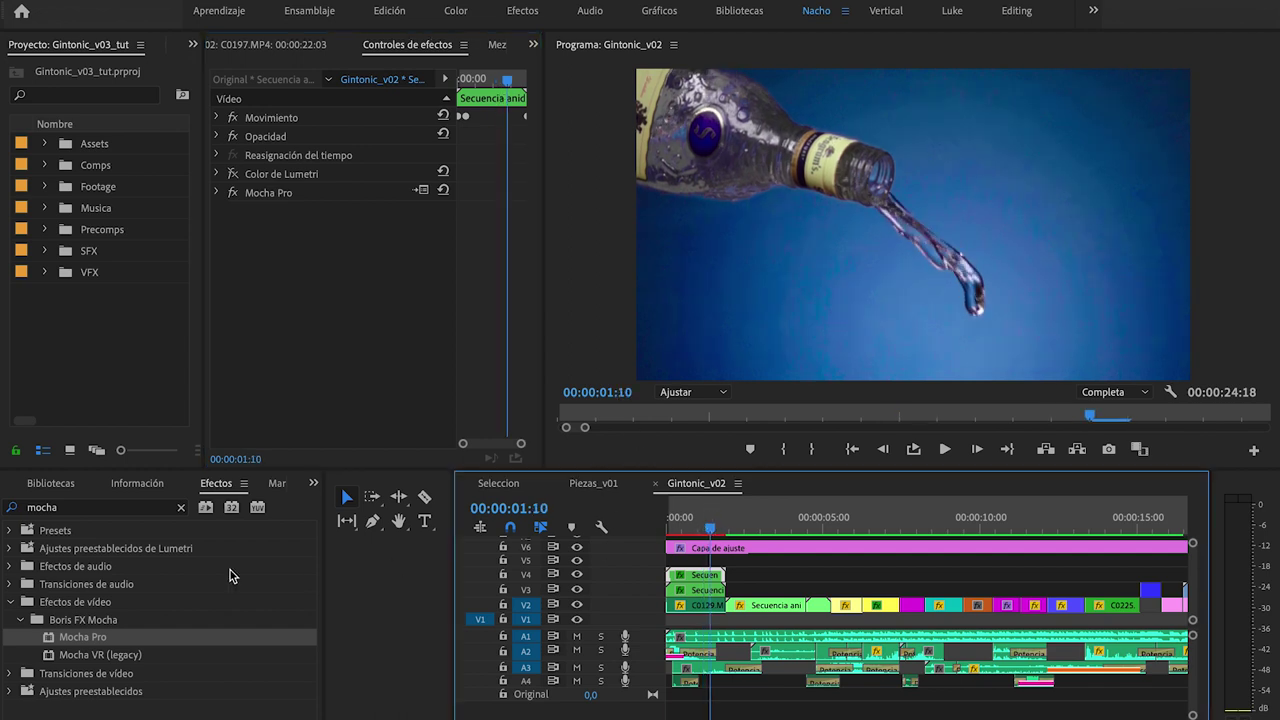
Search the effects for 'glit', apply the Glitch 01 preset to the V4 clip, and compare it by toggling track V4.
click(137, 510)
text(glit)
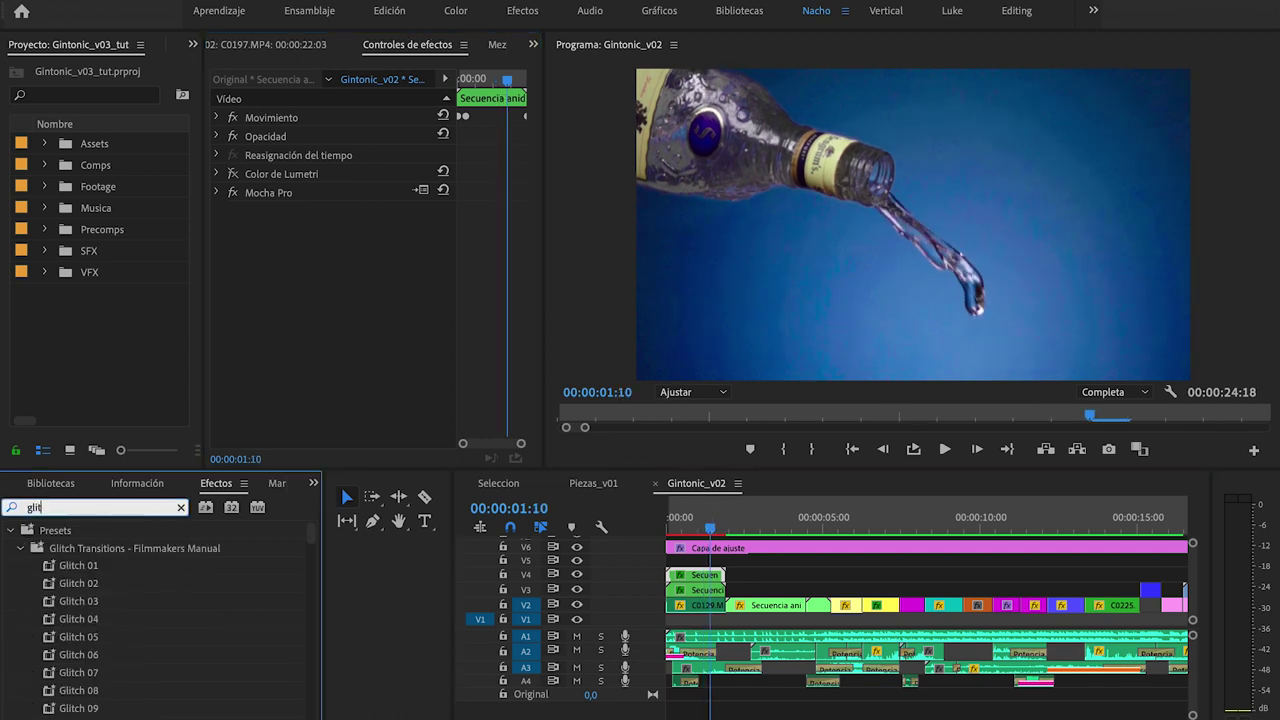
drag(110, 566, 708, 576)
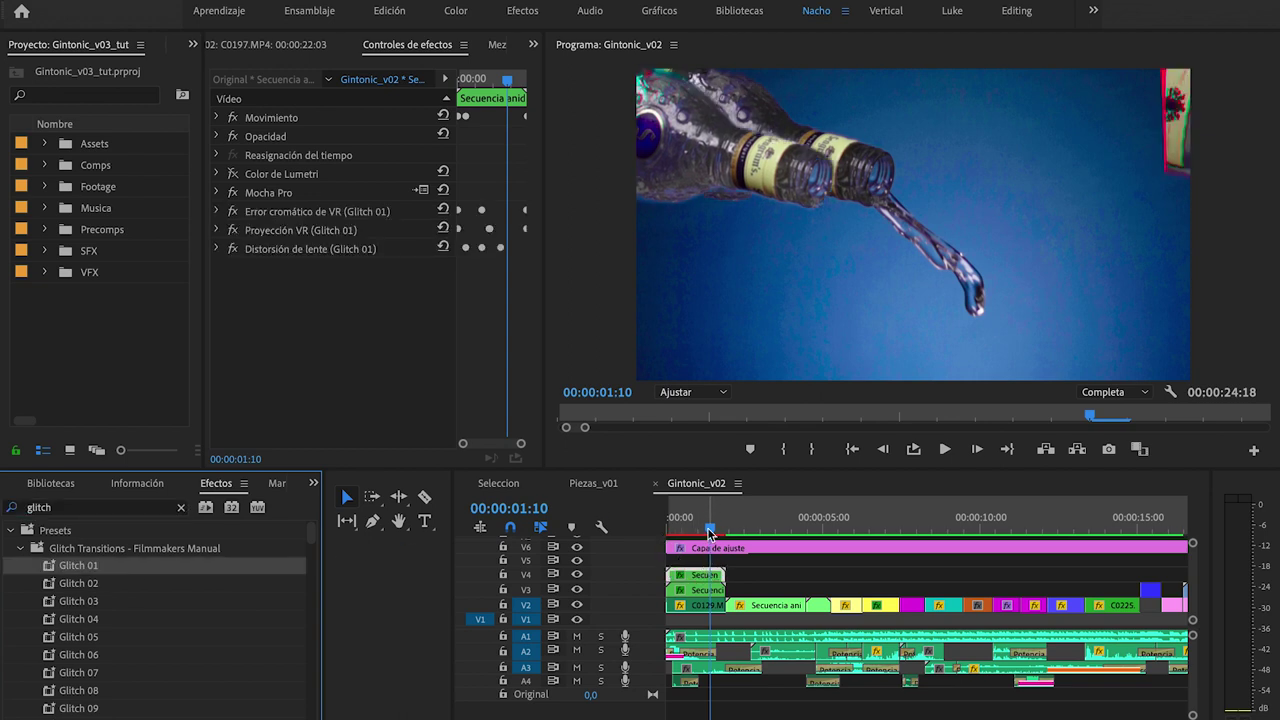
click(576, 575)
click(578, 575)
click(577, 574)
Add the Glitch 03 preset to the V4 clip and play the sequence from the start to preview it.
mouse_move(112, 598)
mouse_down()
mouse_move(712, 562)
mouse_move(708, 574)
mouse_up()
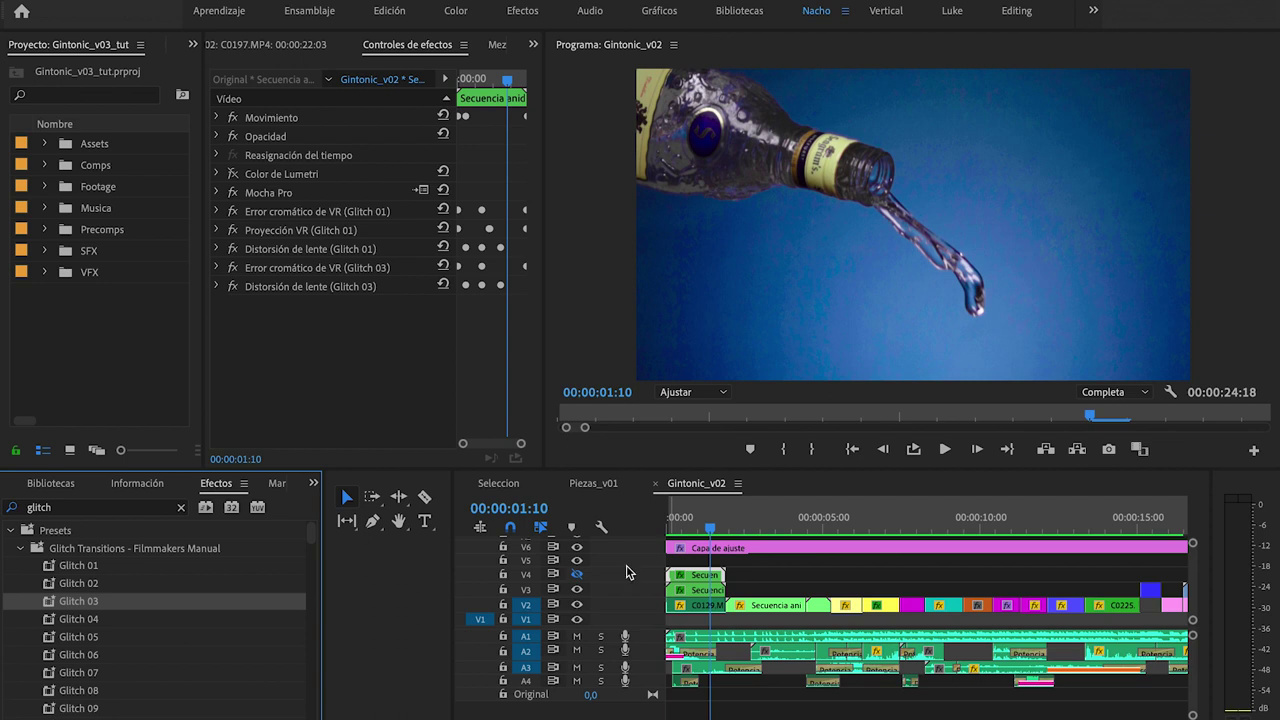
drag(699, 526, 704, 528)
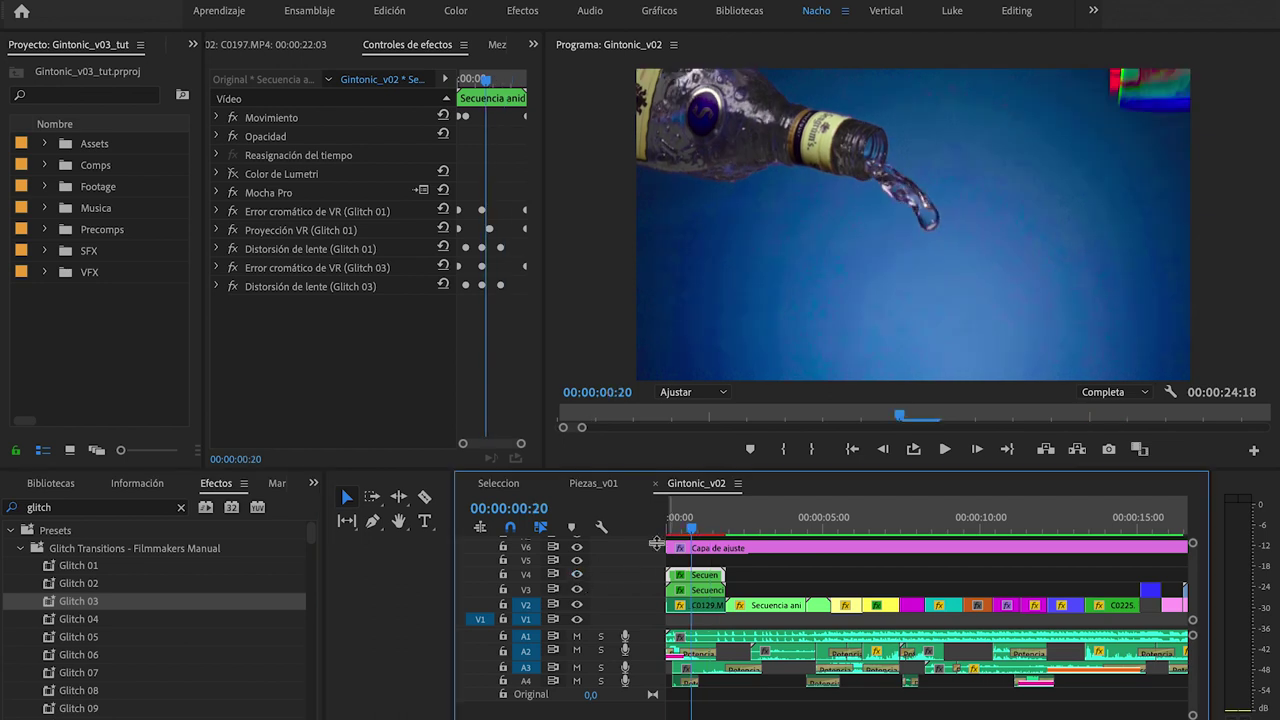
key(Home)
key(space)
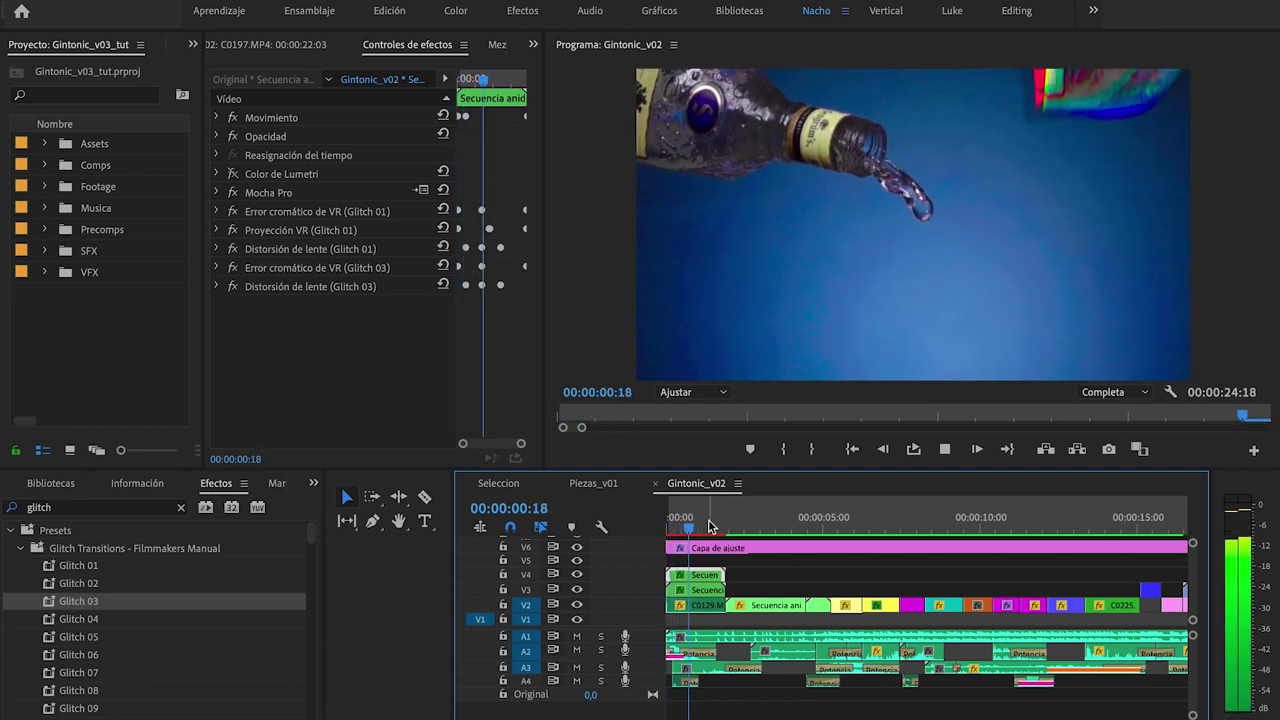
drag(691, 527, 697, 528)
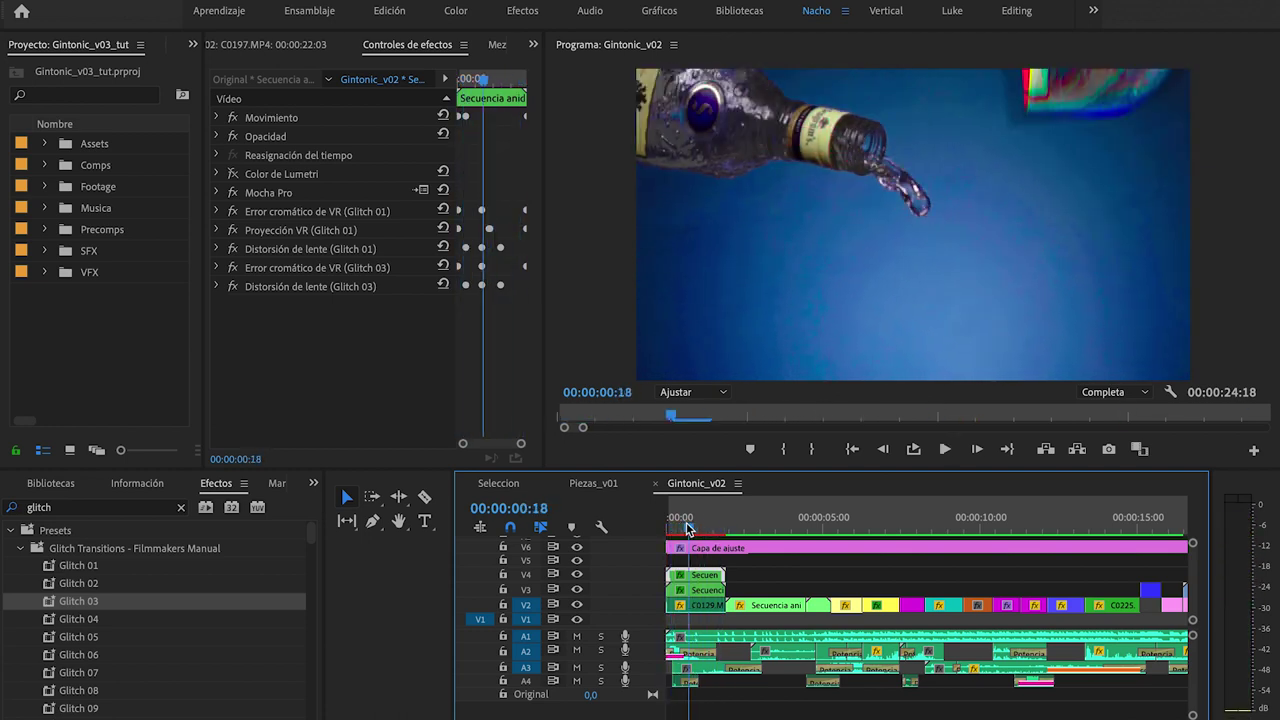
click(668, 560)
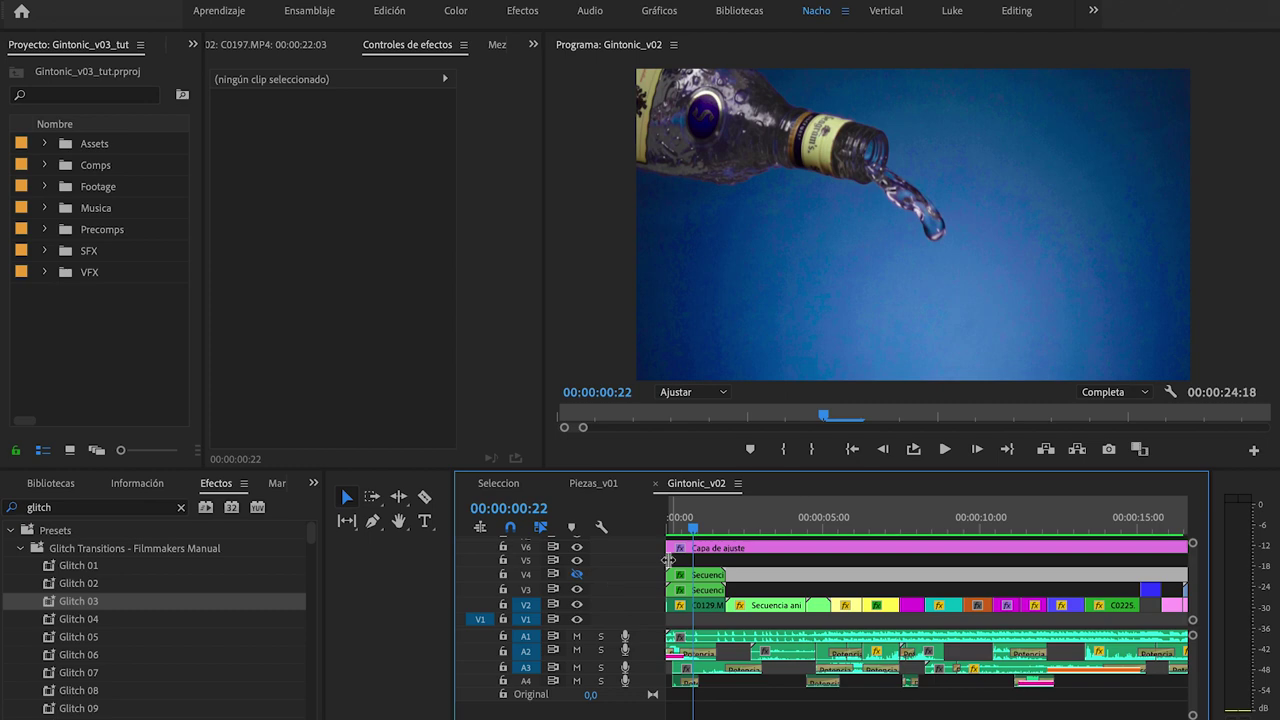
drag(700, 530, 699, 532)
key(space)
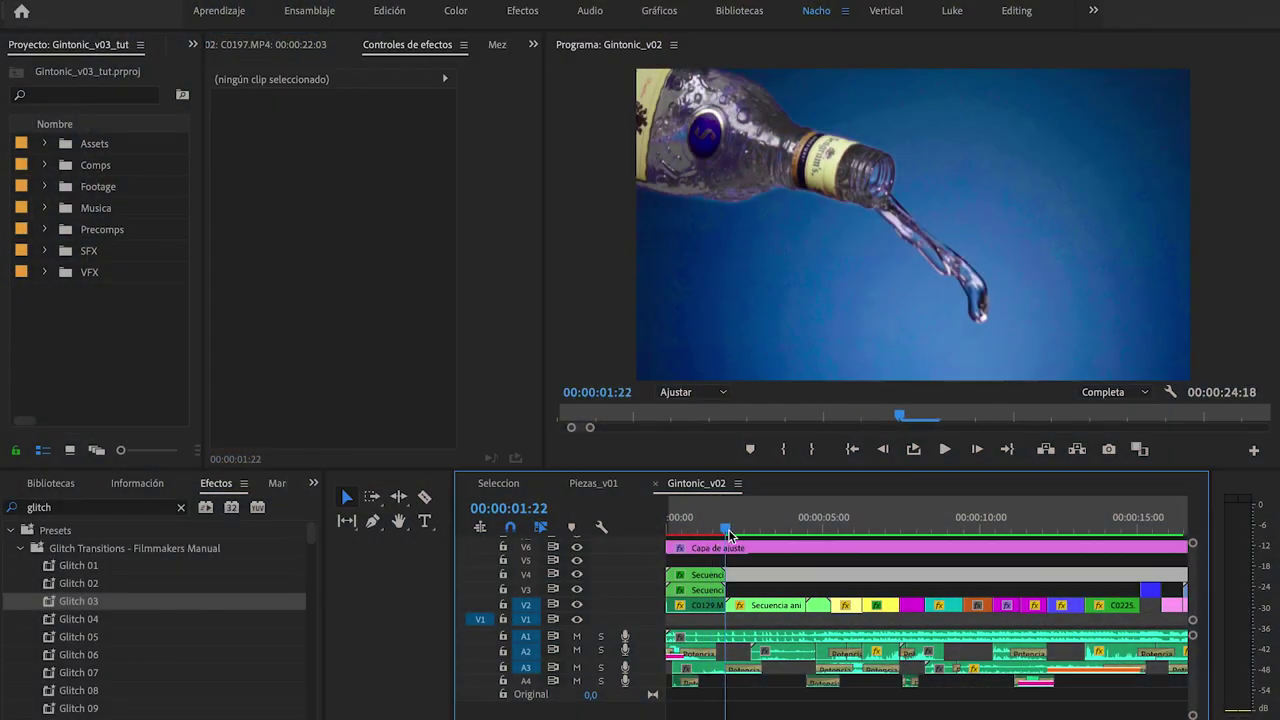
drag(712, 522, 664, 522)
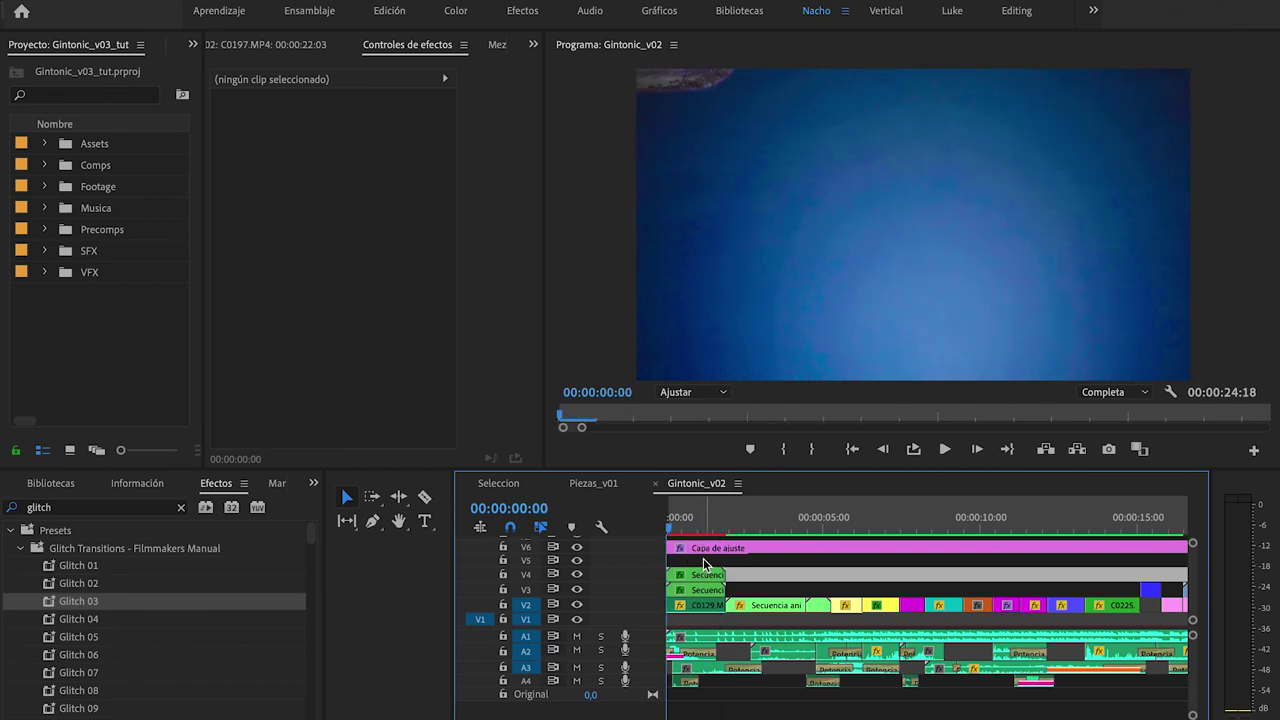
drag(686, 524, 705, 530)
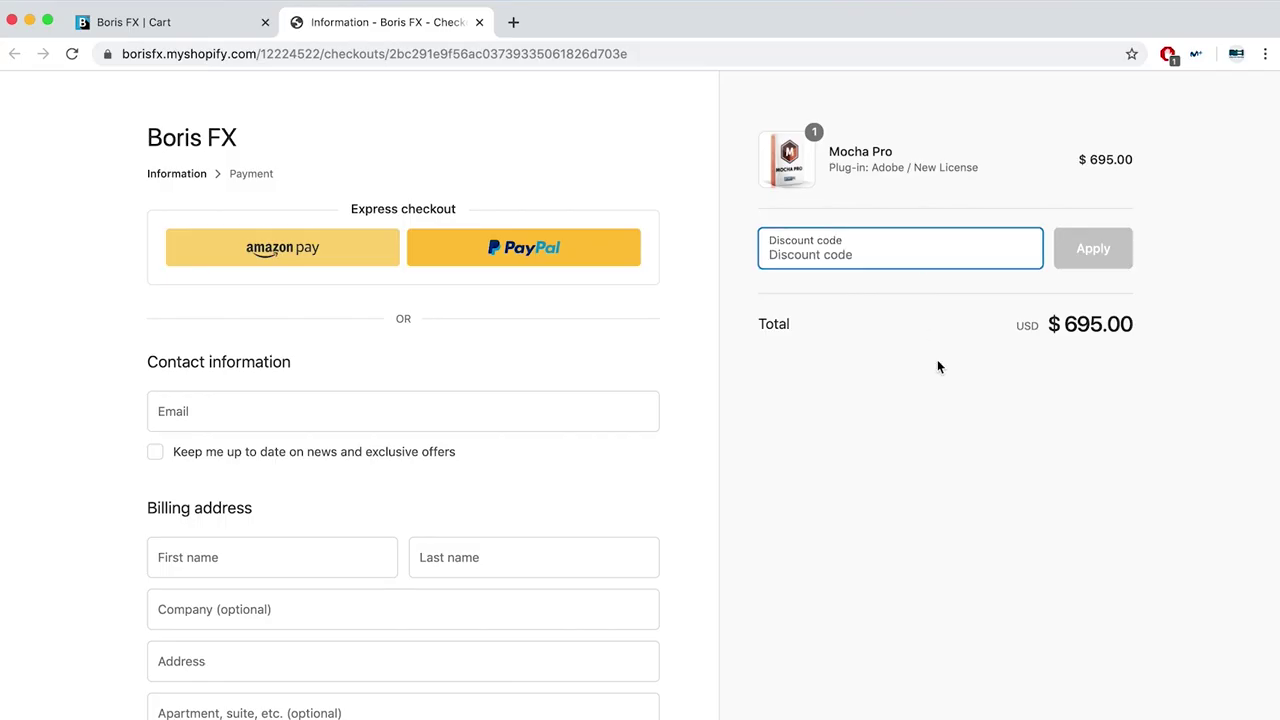
Apply a discount code to the Mocha Pro order, lowering the total to $590.75, then highlight that total.
click(864, 245)
text(nachohoyos)
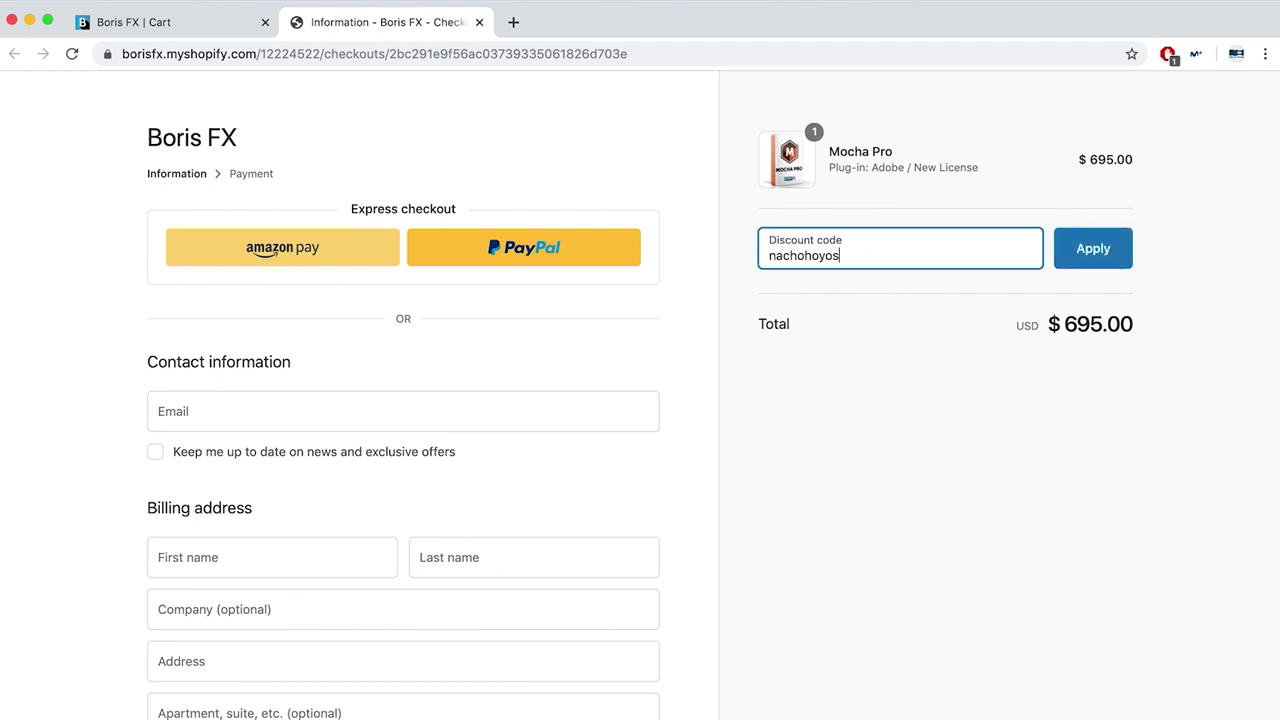
click(1080, 251)
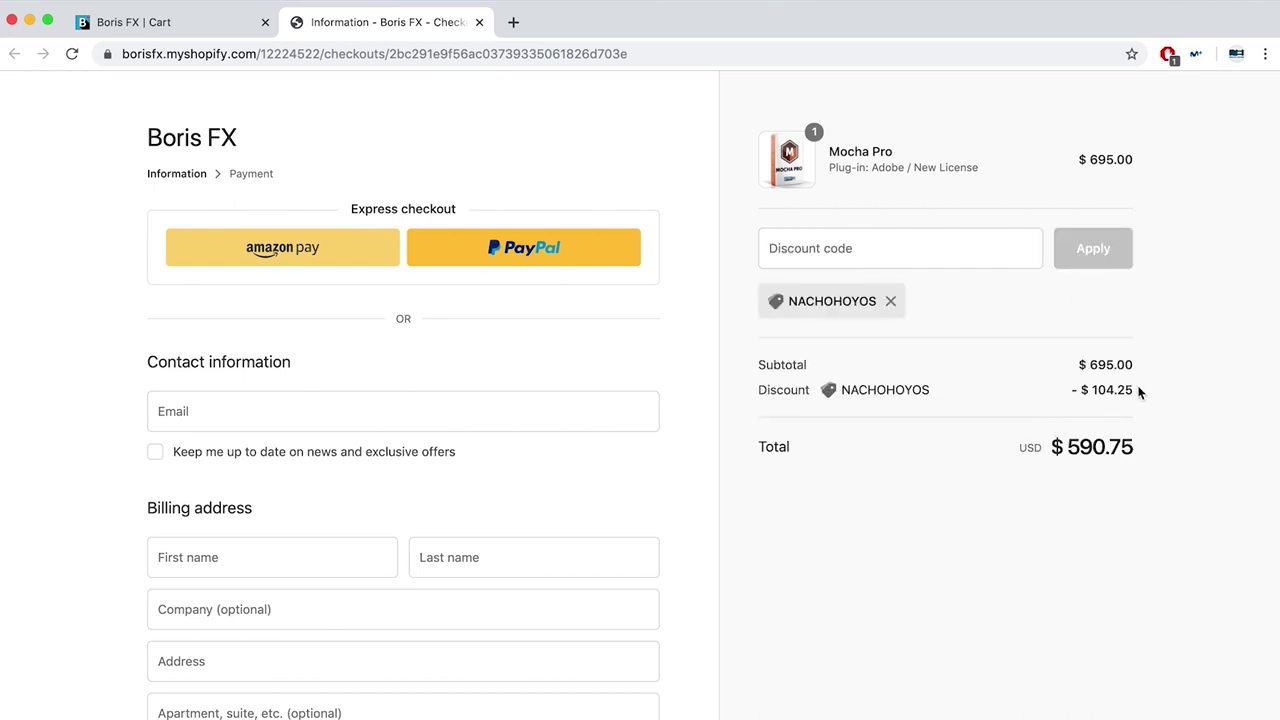
triple_click(1087, 440)
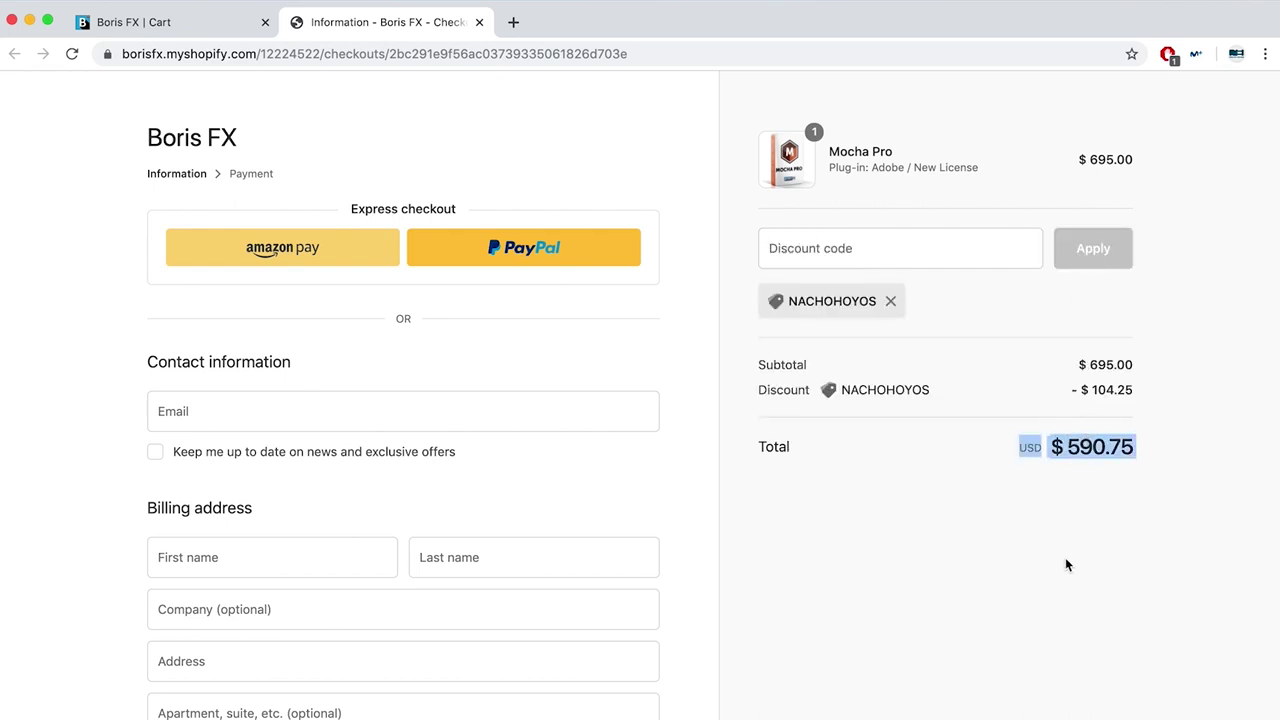